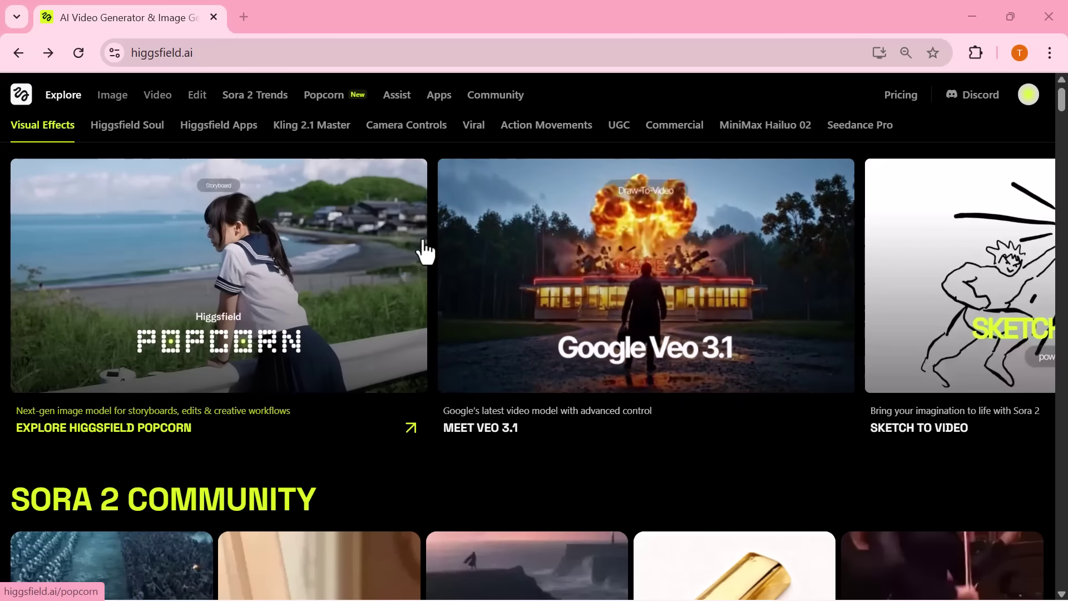
- Scroll down the home page through the Sora 2 and WAN 2.5 community galleries
{"action": "scroll", "coordinate": [538, 272], "scroll_direction": "down", "scroll_amount": 6}
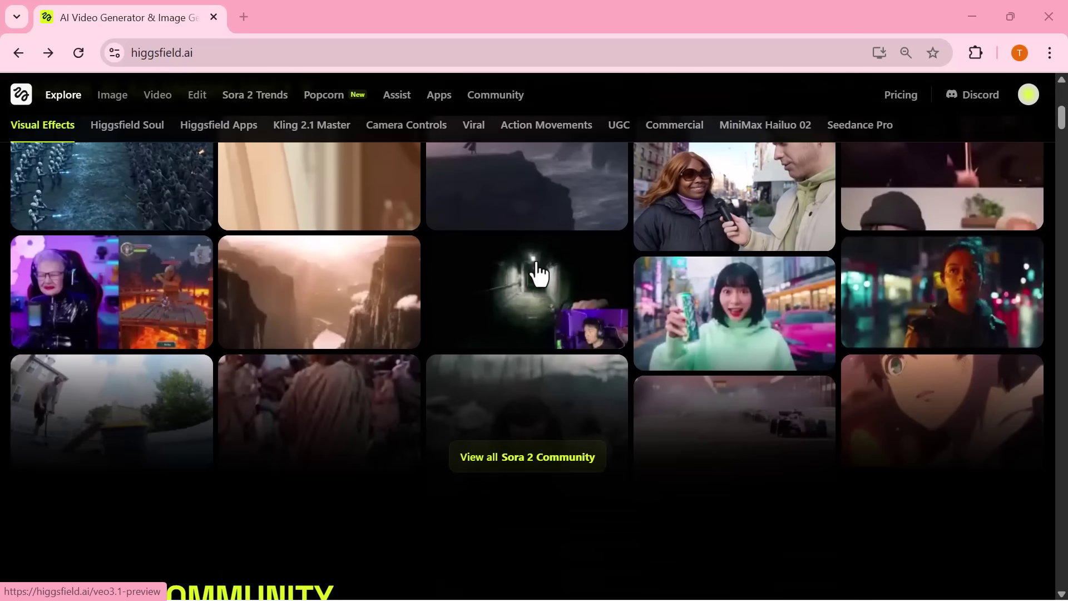
{"action": "scroll", "coordinate": [538, 273], "scroll_direction": "down", "scroll_amount": 5}
{"action": "scroll", "coordinate": [538, 273], "scroll_direction": "down", "scroll_amount": 1}
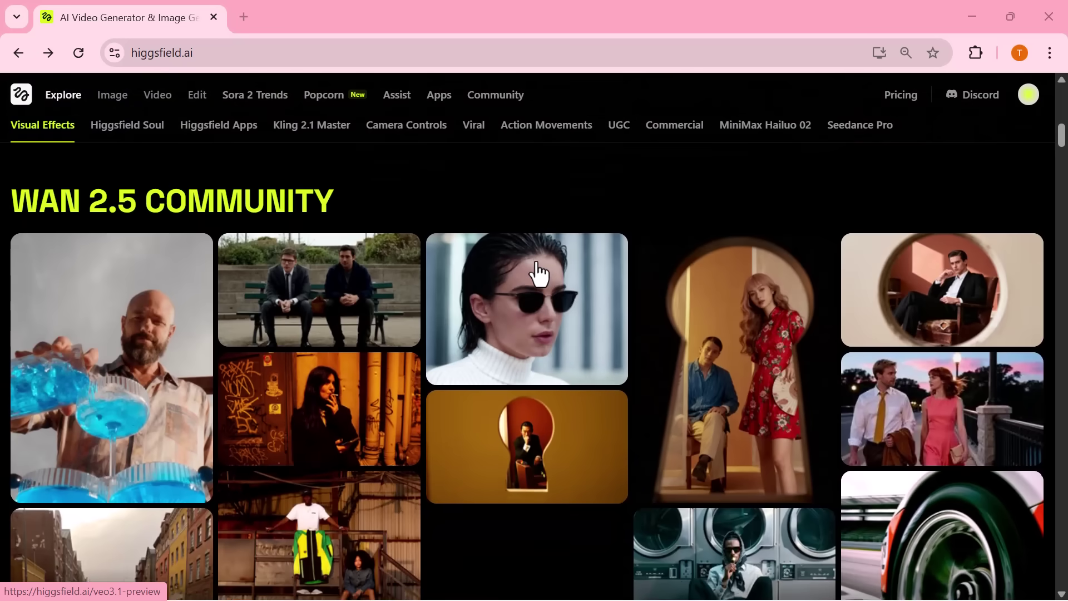
{"action": "scroll", "coordinate": [538, 273], "scroll_direction": "down", "scroll_amount": 3}
{"action": "scroll", "coordinate": [538, 273], "scroll_direction": "down", "scroll_amount": 8}
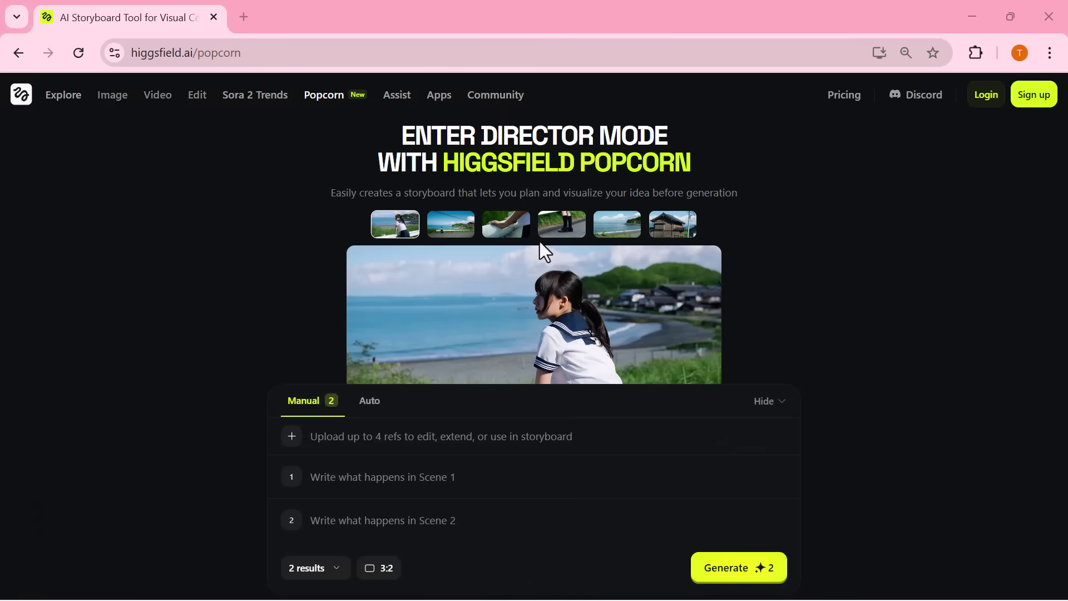
- Preview each of the six sample images, hide the scene inputs, and return to the schoolgirl image
{"action": "left_click", "coordinate": [449, 218]}
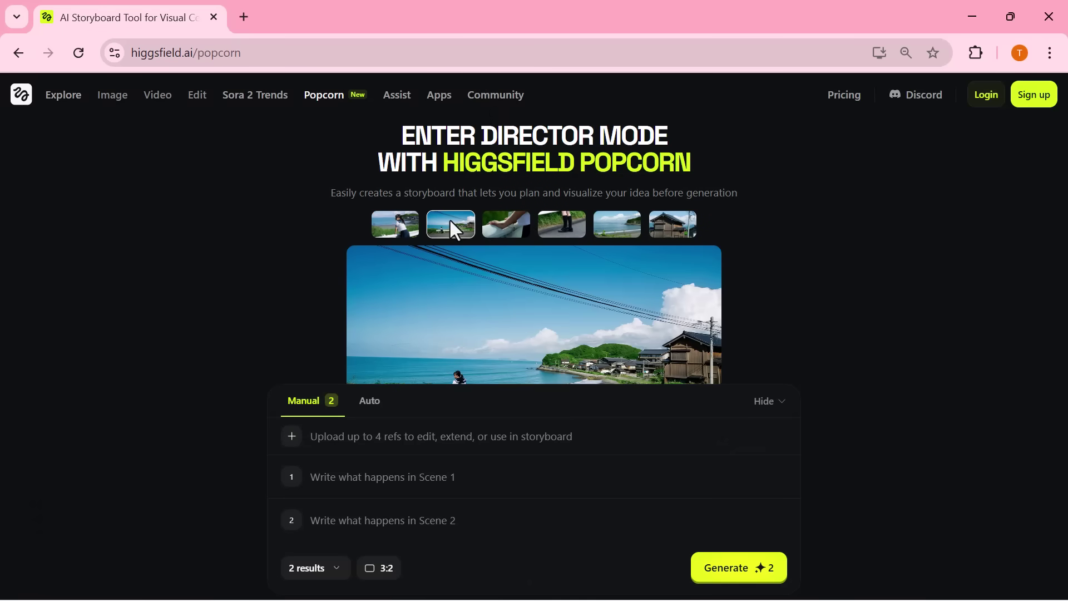
{"action": "left_click", "coordinate": [782, 401]}
{"action": "left_click", "coordinate": [519, 226]}
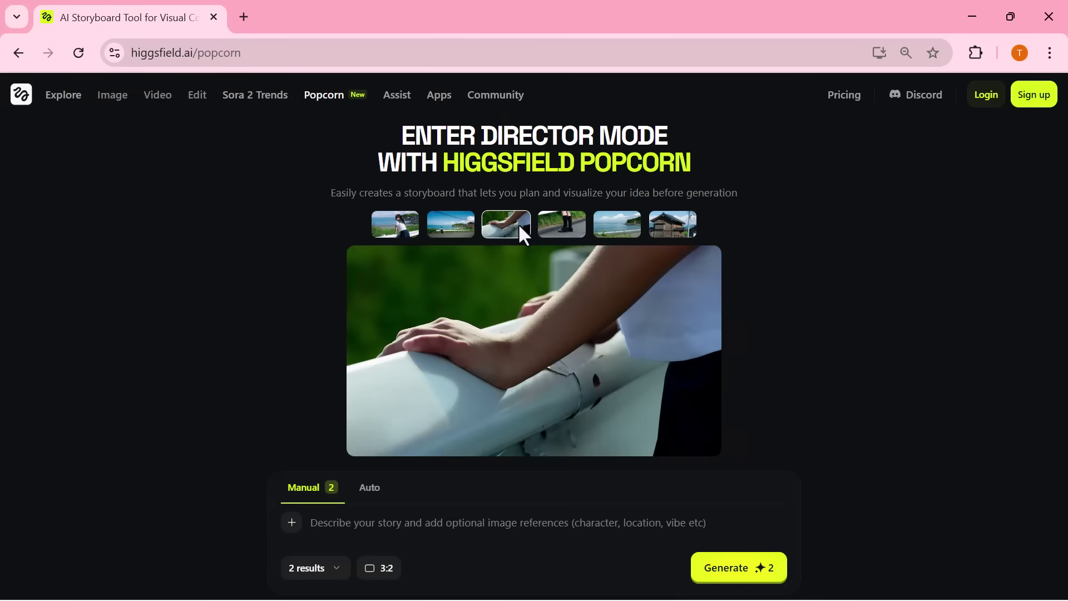
{"action": "left_click", "coordinate": [562, 226]}
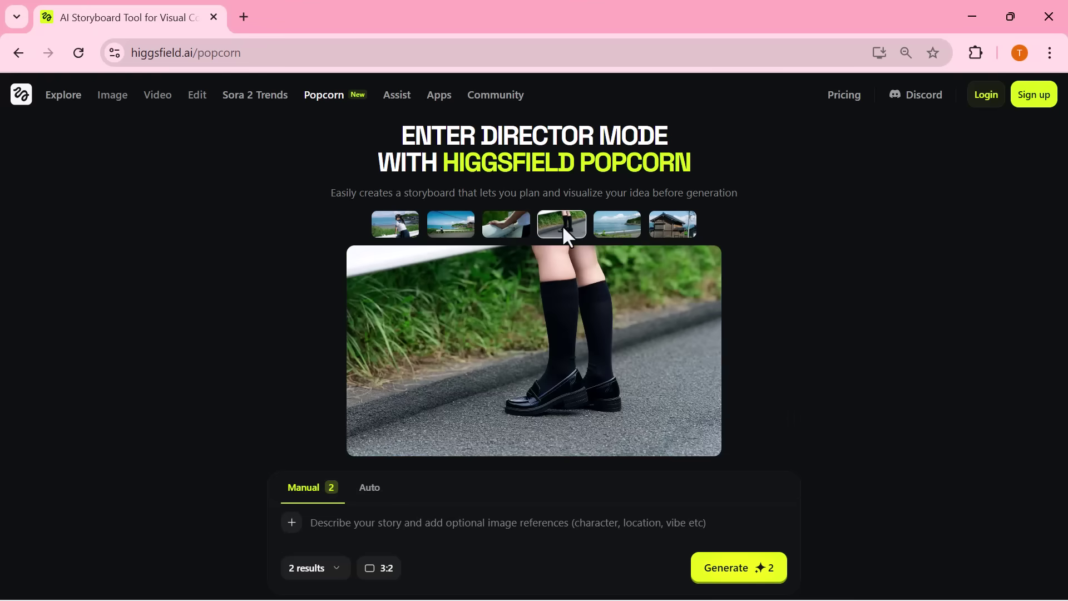
{"action": "left_click", "coordinate": [616, 228]}
{"action": "left_click", "coordinate": [669, 227]}
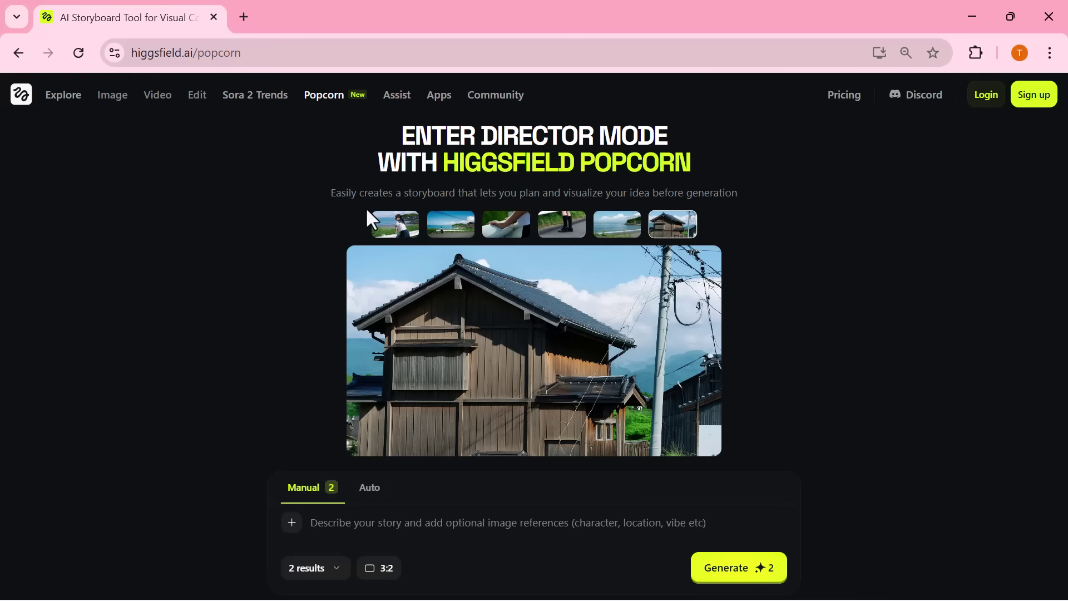
{"action": "left_click", "coordinate": [395, 227]}
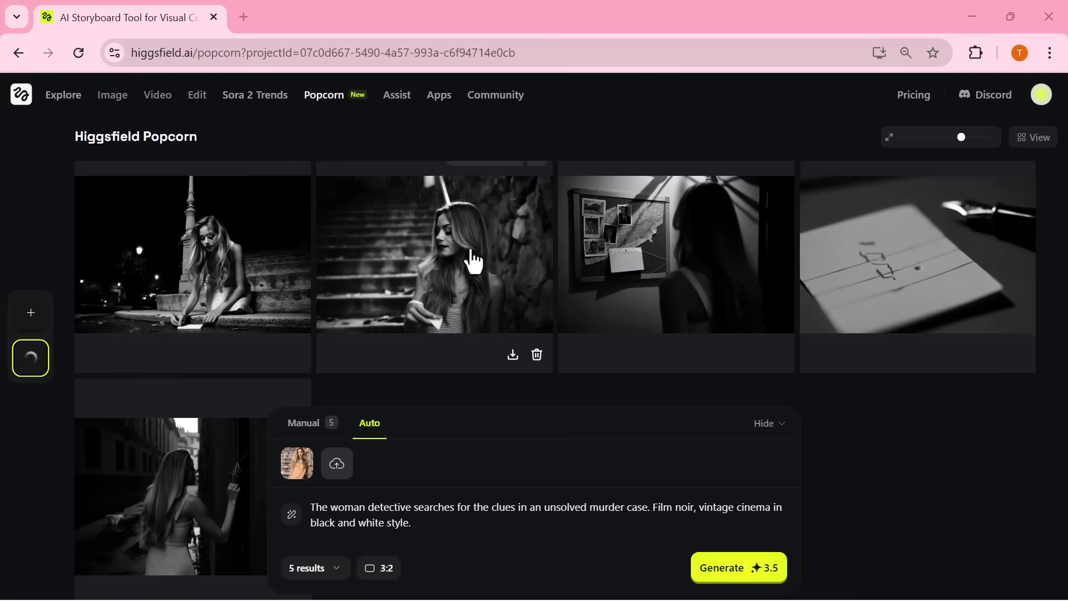
- Flip through the film-noir detective example frames, from rainy stairs to the note close-up
{"action": "left_click", "coordinate": [225, 272]}
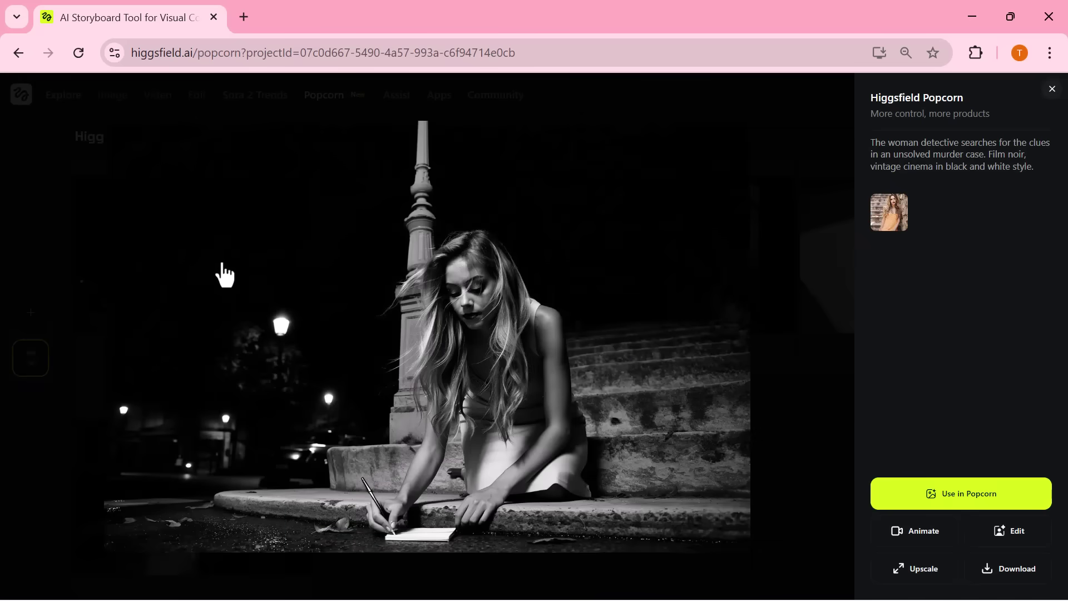
{"action": "key", "text": "Right"}
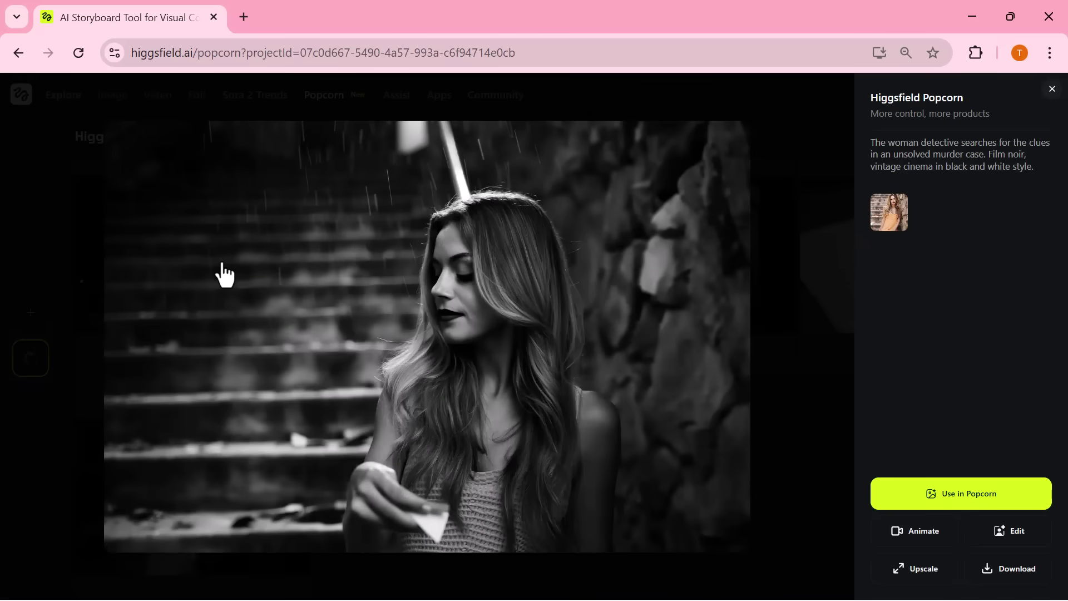
{"action": "key", "text": "Right"}
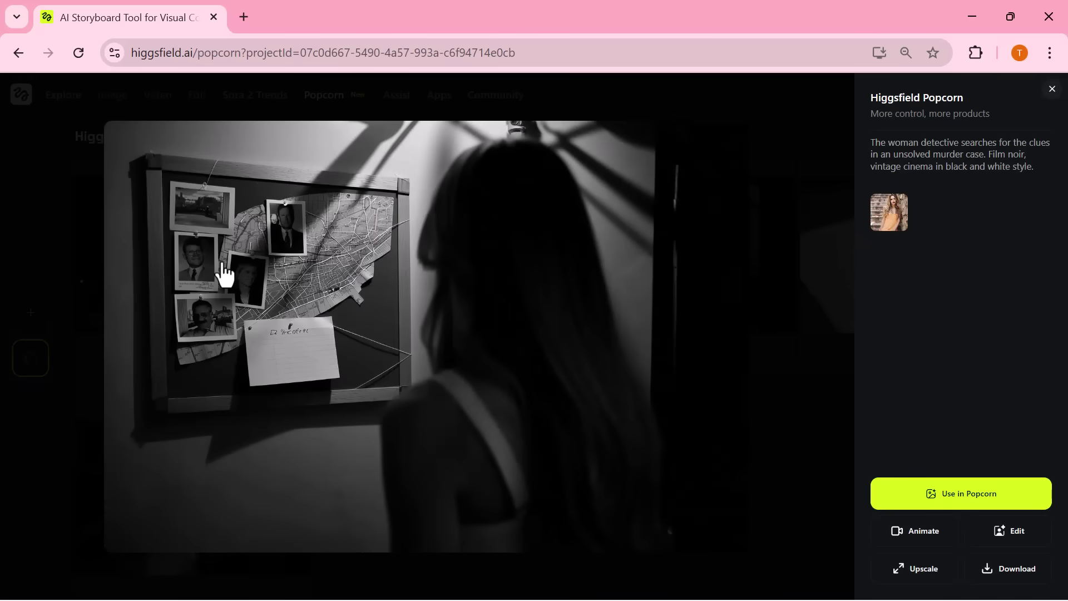
{"action": "key", "text": "Right"}
{"action": "key", "text": "Right"}
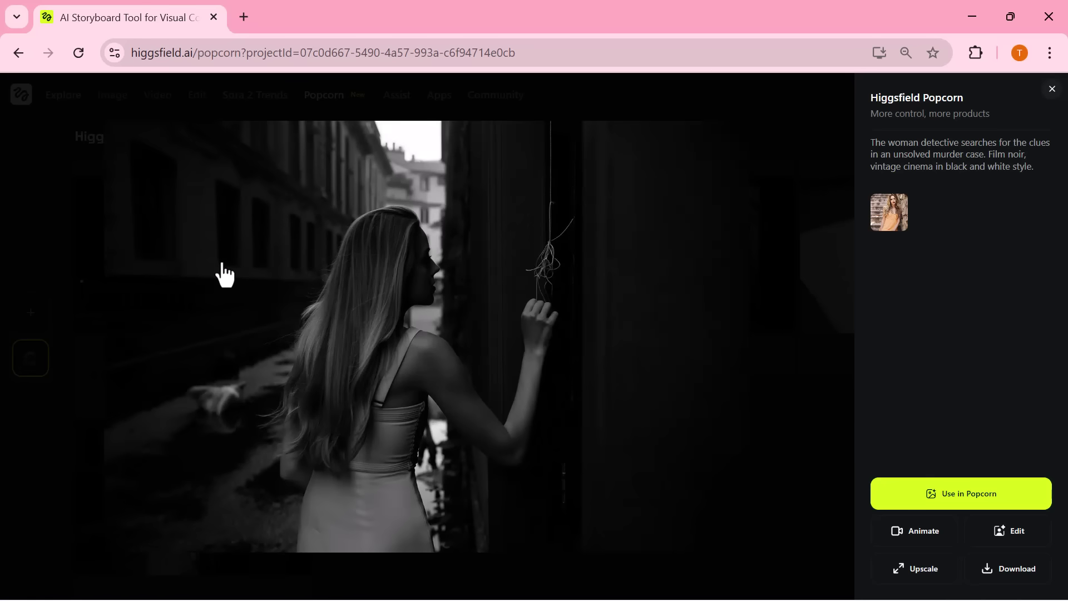
{"action": "key", "text": "Left"}
{"action": "key", "text": "Left"}
{"action": "key", "text": "Left"}
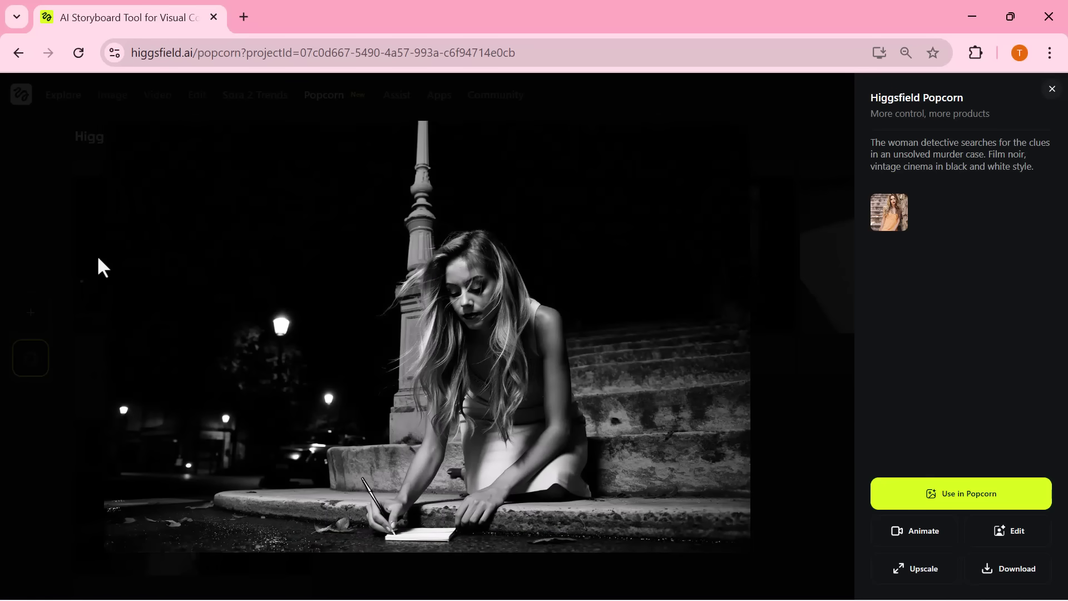
{"action": "left_click", "coordinate": [98, 259]}
- Browse the Ghibli dragon example frames and download the dragon fight cave image
{"action": "scroll", "coordinate": [506, 305], "scroll_direction": "down", "scroll_amount": 2}
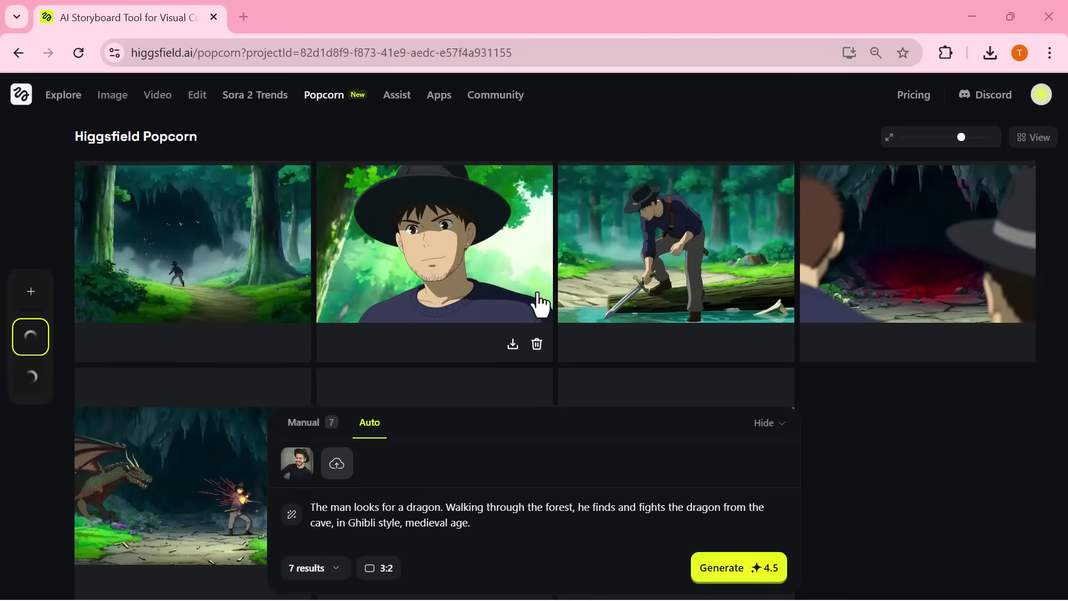
{"action": "left_click", "coordinate": [200, 332]}
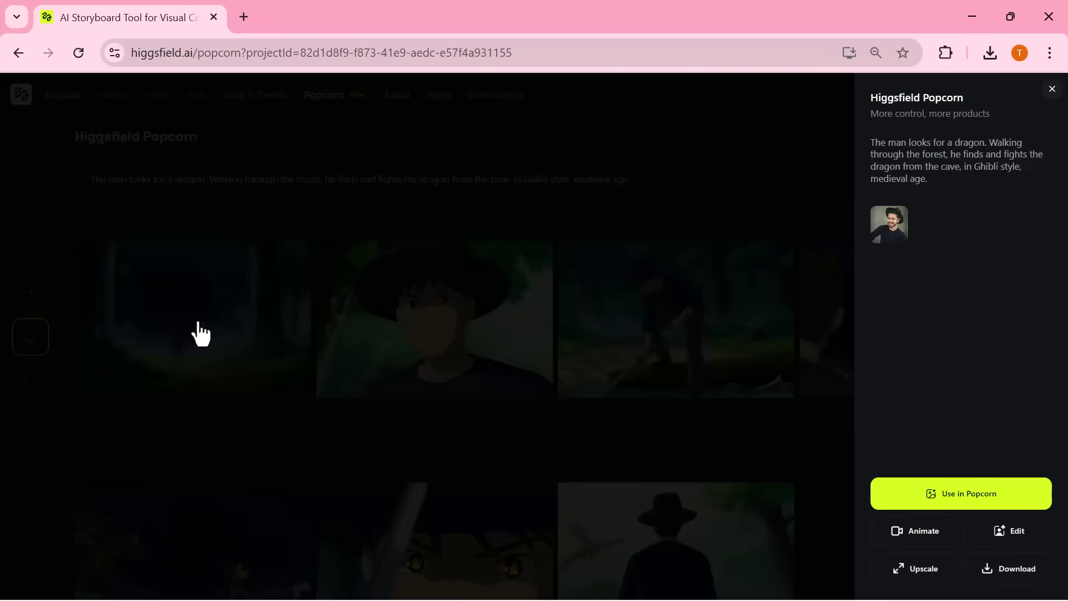
{"action": "key", "text": "Right"}
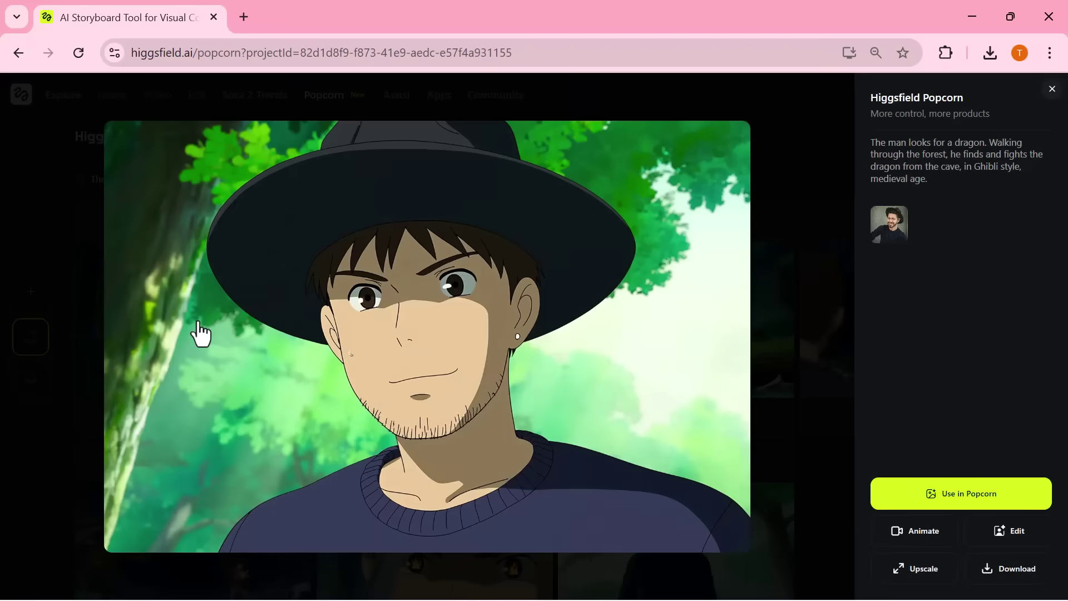
{"action": "key", "text": "Right"}
{"action": "key", "text": "Right"}
{"action": "key", "text": "Right"}
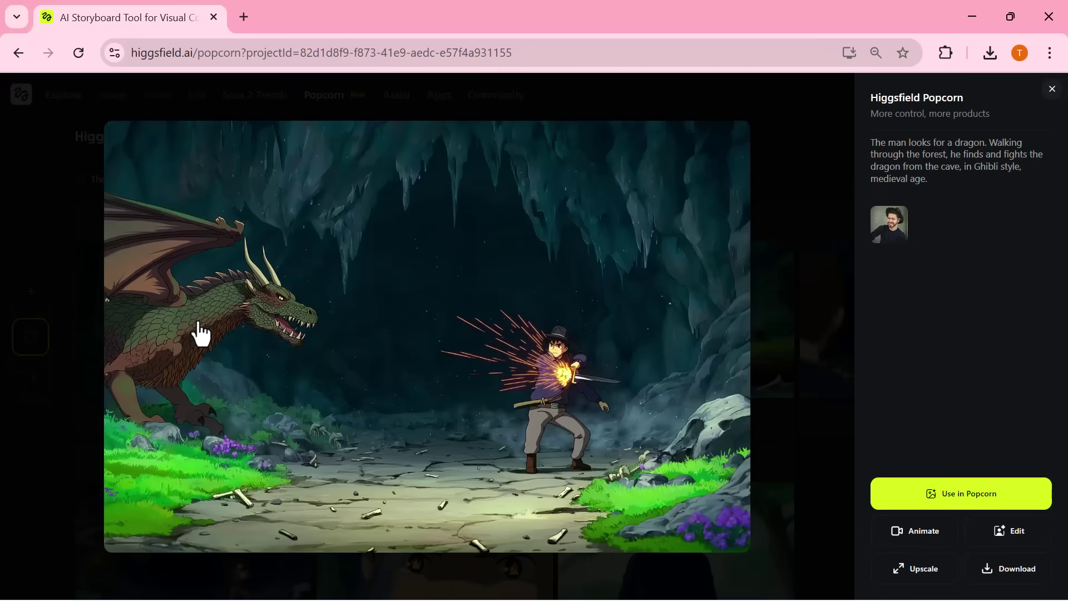
{"action": "key", "text": "Right"}
{"action": "key", "text": "Right"}
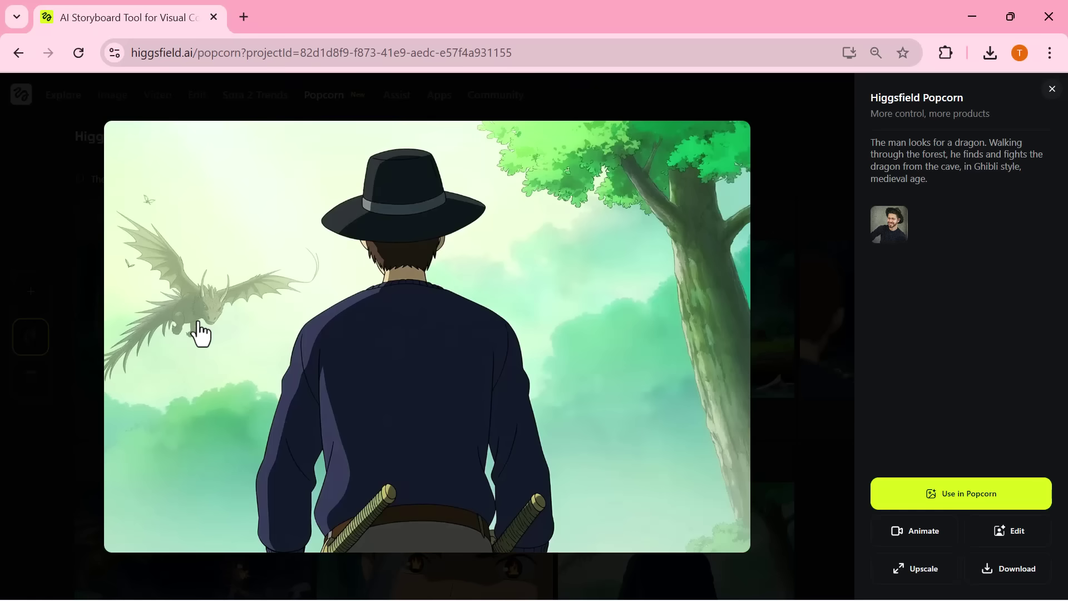
{"action": "key", "text": "Left"}
{"action": "left_click", "coordinate": [1002, 577]}
{"action": "key", "text": "Left"}
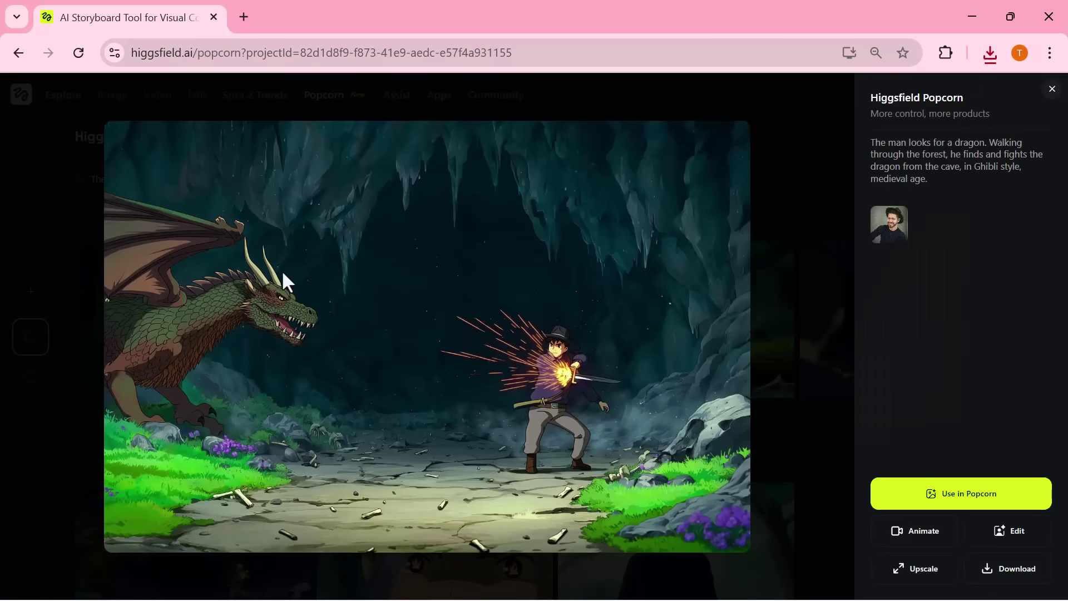
- Page through the Tokyo walk example frames, from crosswalk to phone map, then close the viewer
{"action": "key", "text": "Escape"}
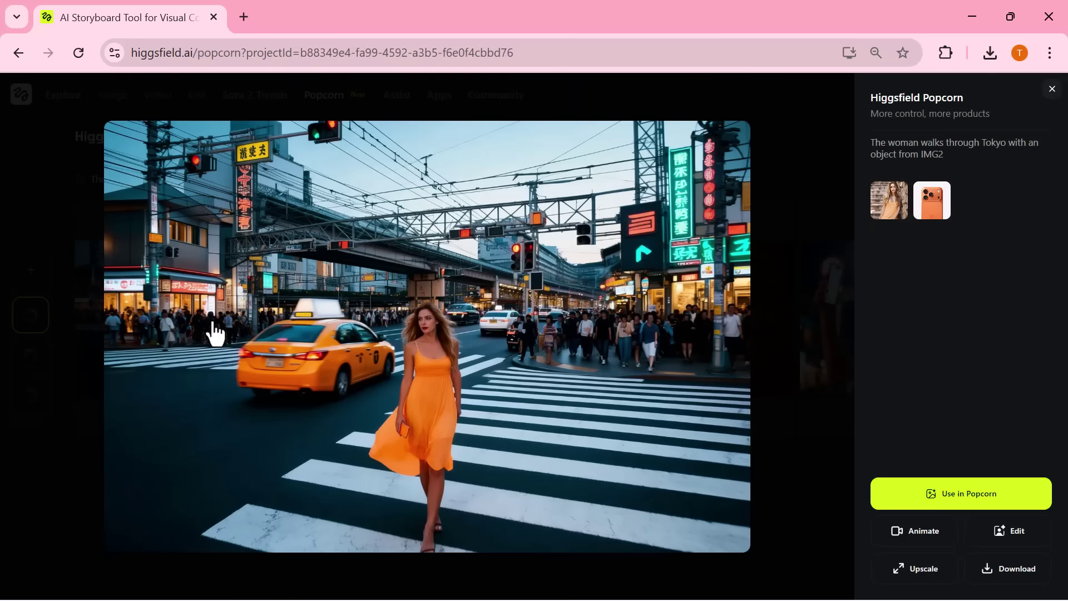
{"action": "key", "text": "Left"}
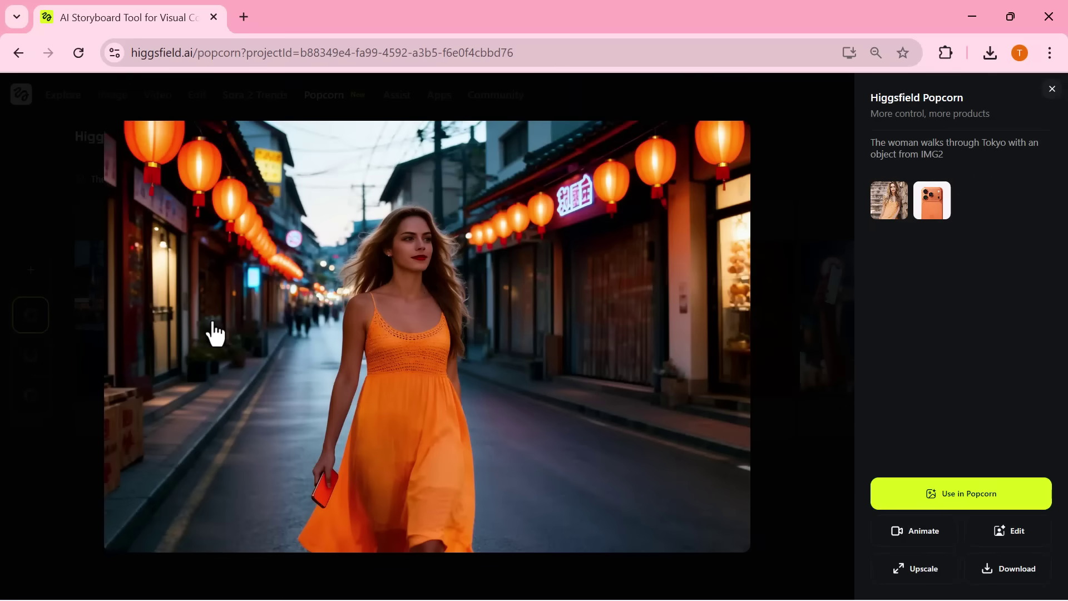
{"action": "key", "text": "Left"}
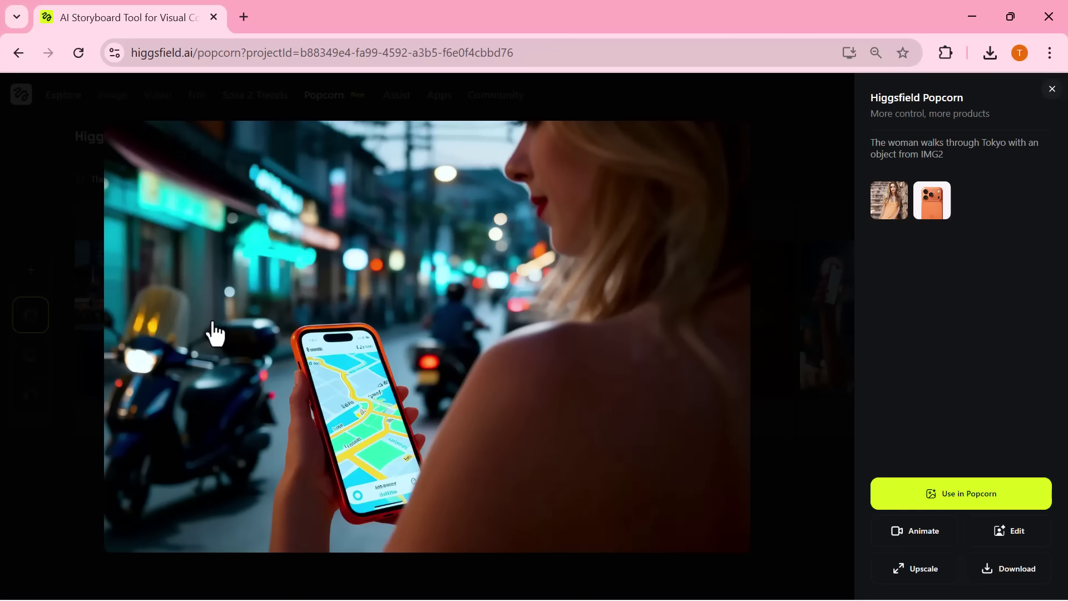
{"action": "key", "text": "Left"}
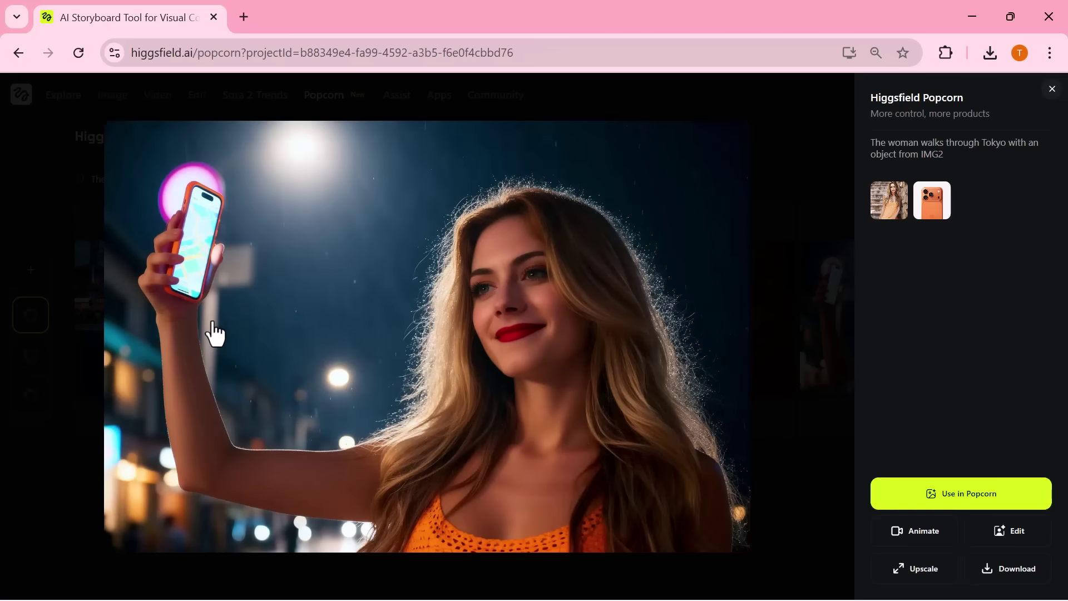
{"action": "key", "text": "Right"}
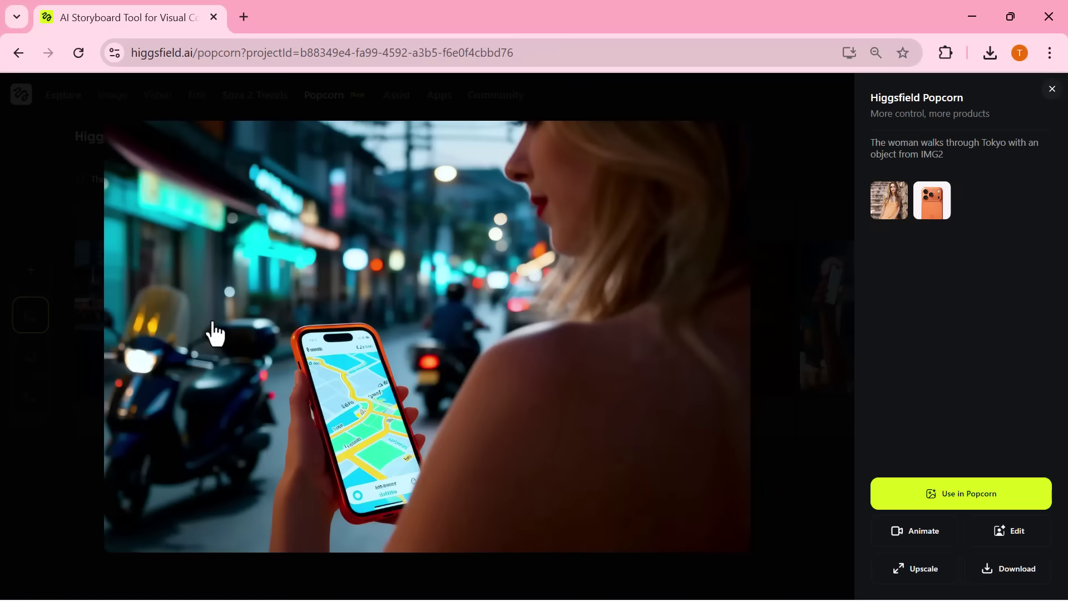
{"action": "key", "text": "Right"}
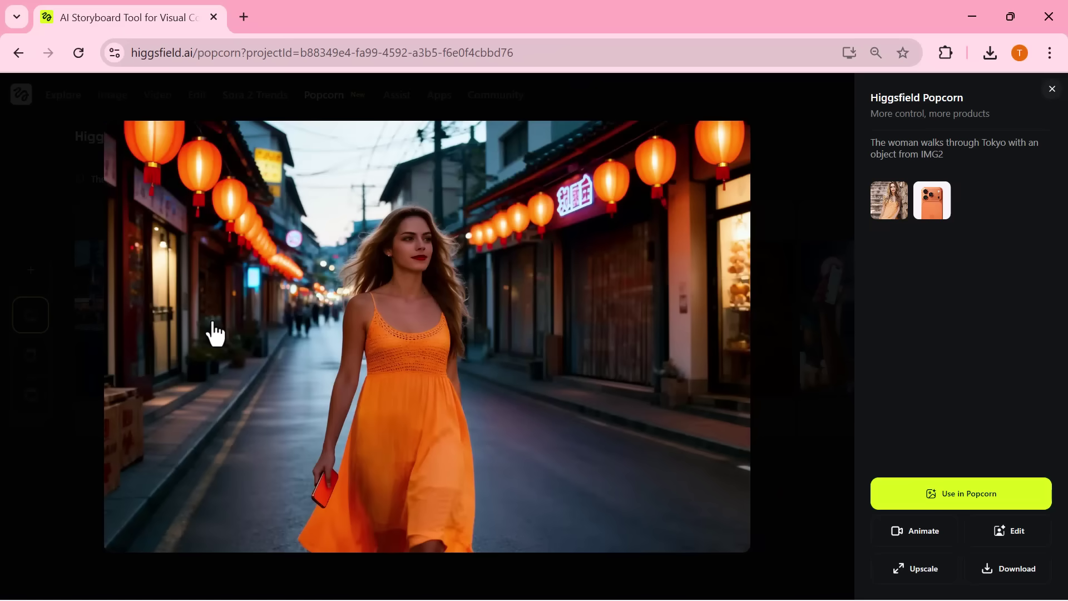
{"action": "key", "text": "Right"}
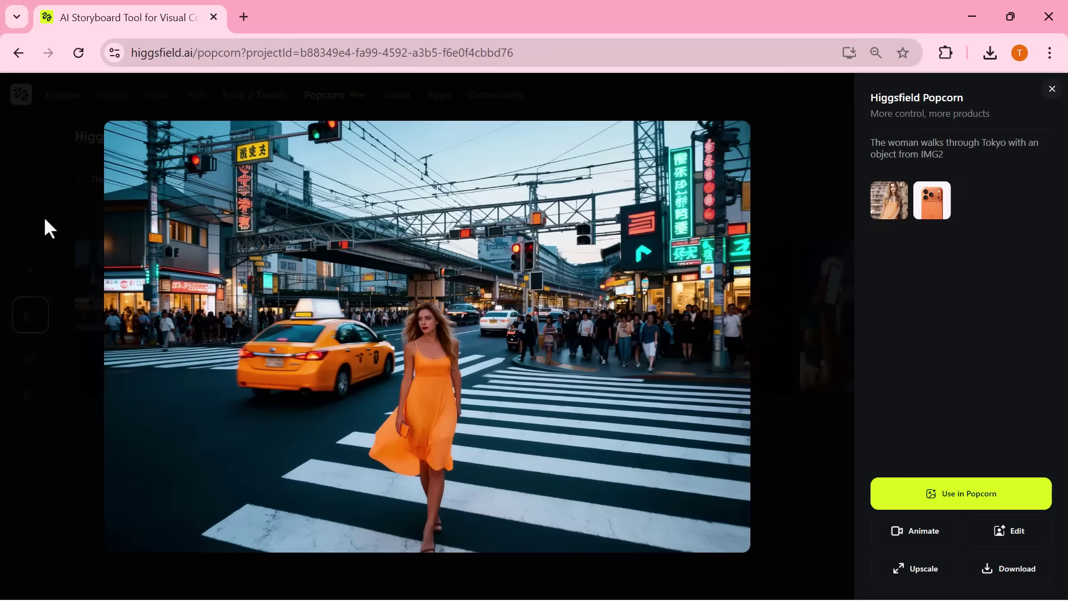
{"action": "left_click", "coordinate": [35, 215]}
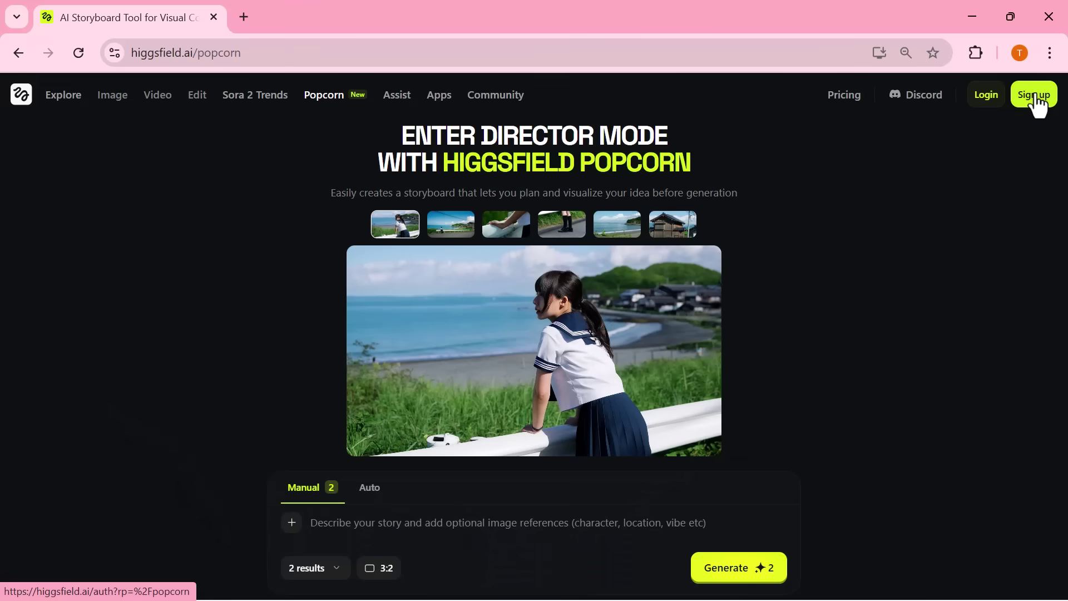
- Start account creation, try Auto mode, then switch to Manual with separate Scene 1 and Scene 2 prompts
{"action": "left_click", "coordinate": [1036, 97]}
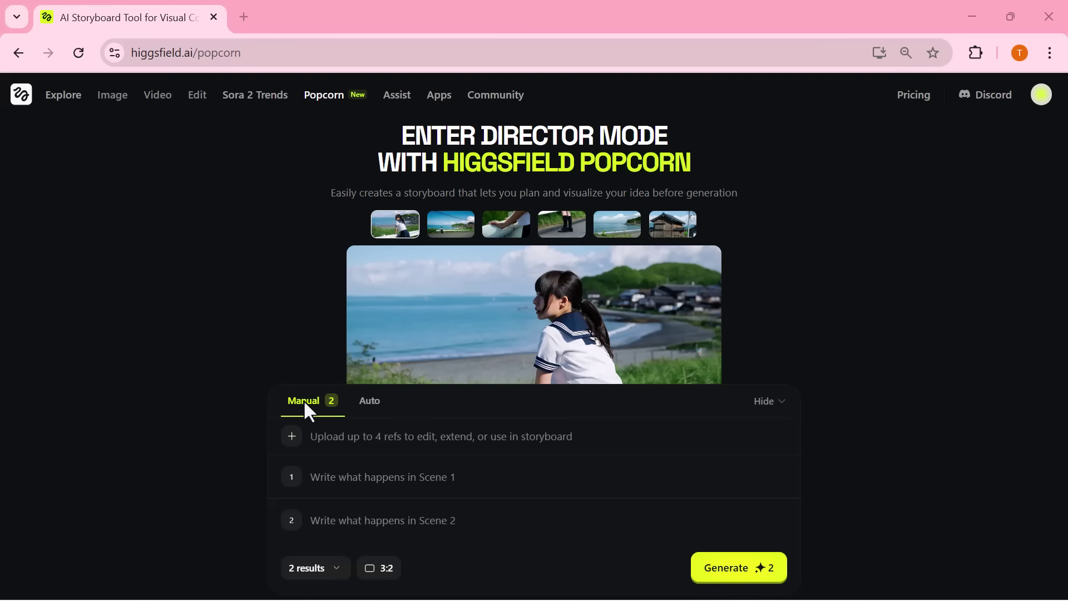
{"action": "left_click", "coordinate": [370, 402]}
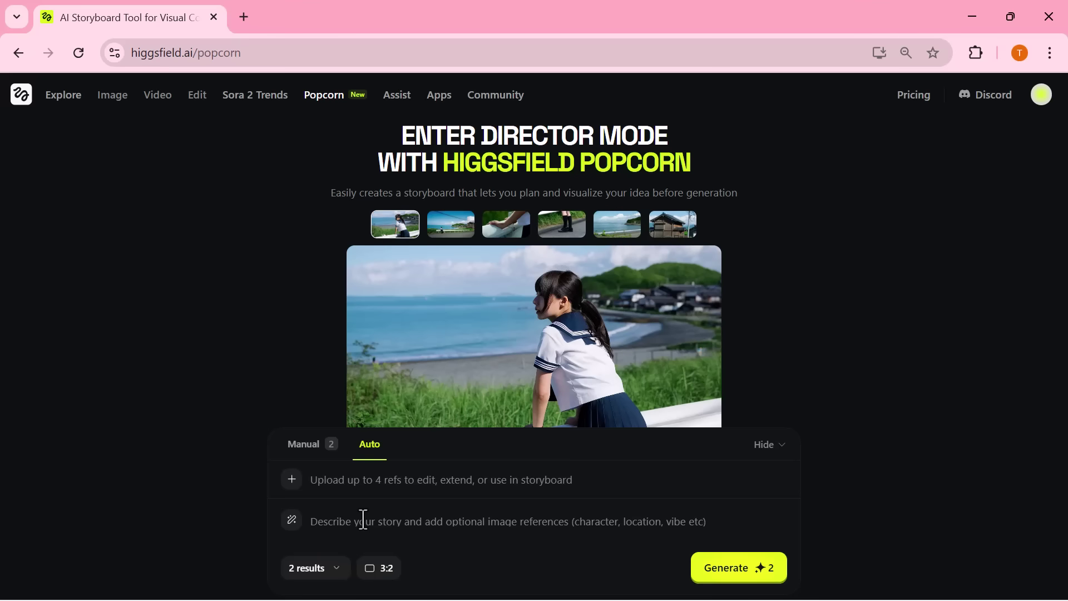
{"action": "left_click", "coordinate": [303, 444]}
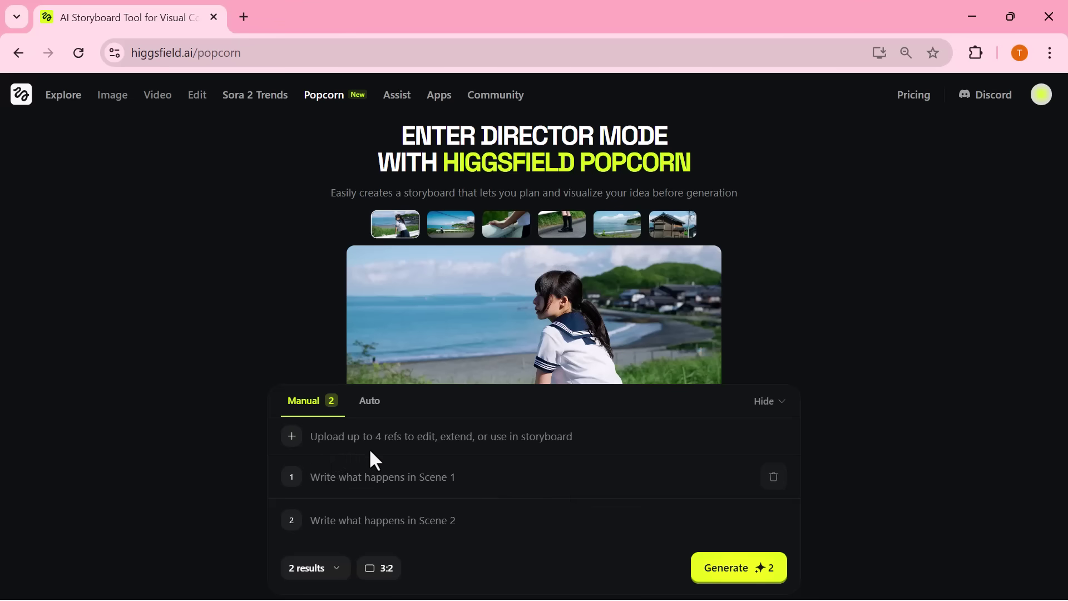
- In Auto mode, upload pexels-pixabay-235462 and paste the film-noir woman detective story prompt
{"action": "left_click", "coordinate": [370, 401]}
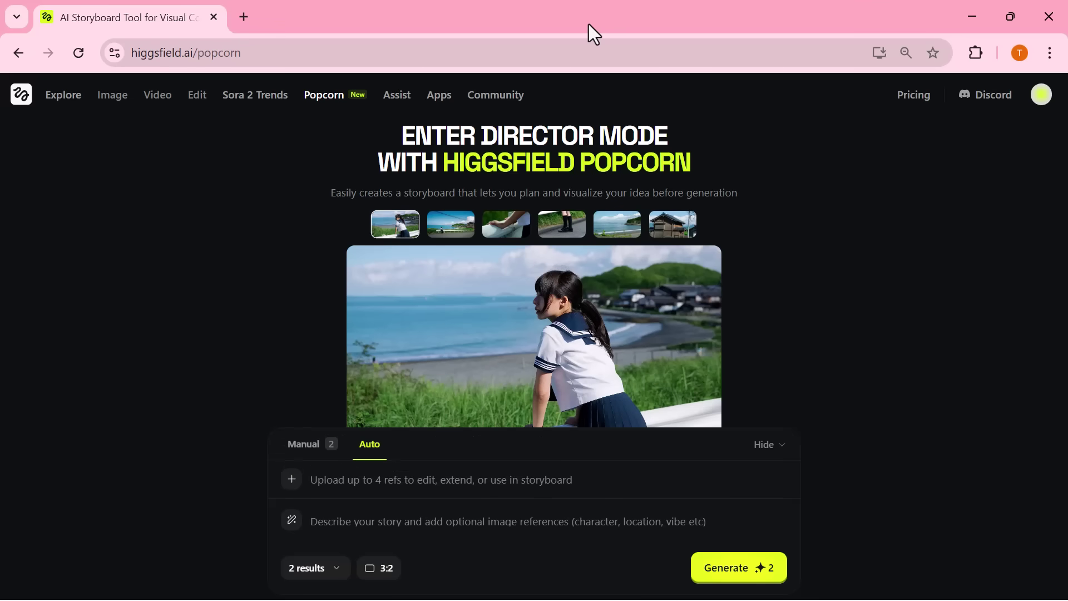
{"action": "left_click", "coordinate": [289, 481]}
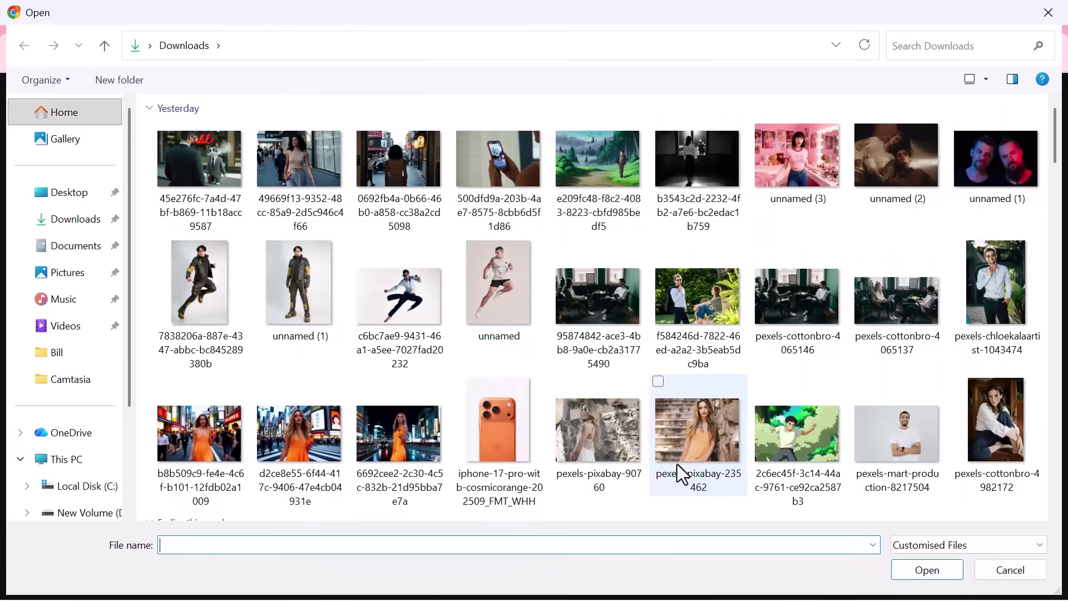
{"action": "left_click", "coordinate": [679, 466]}
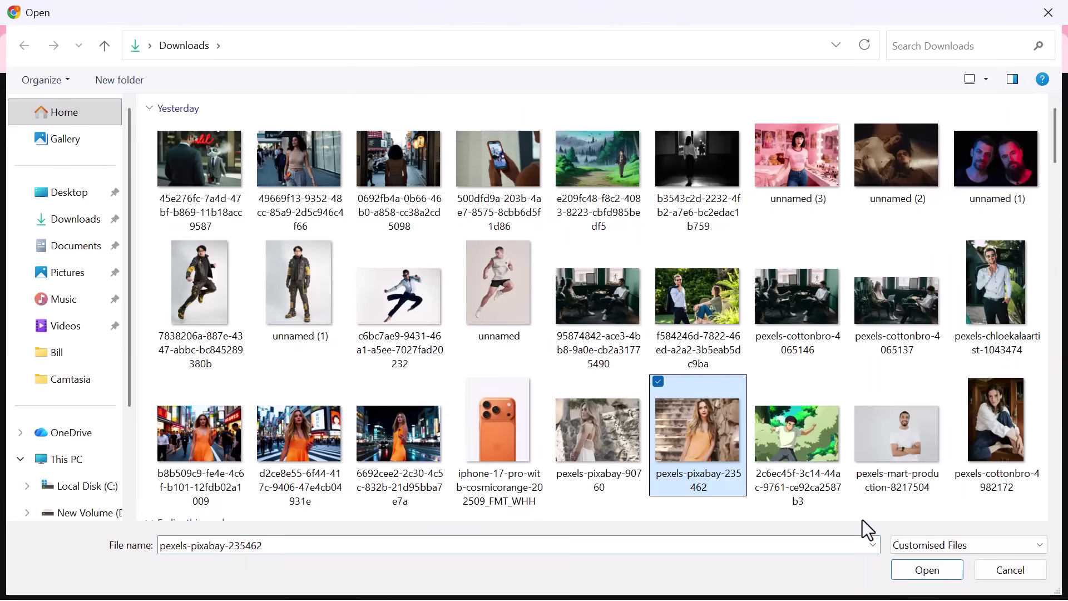
{"action": "left_click", "coordinate": [933, 571]}
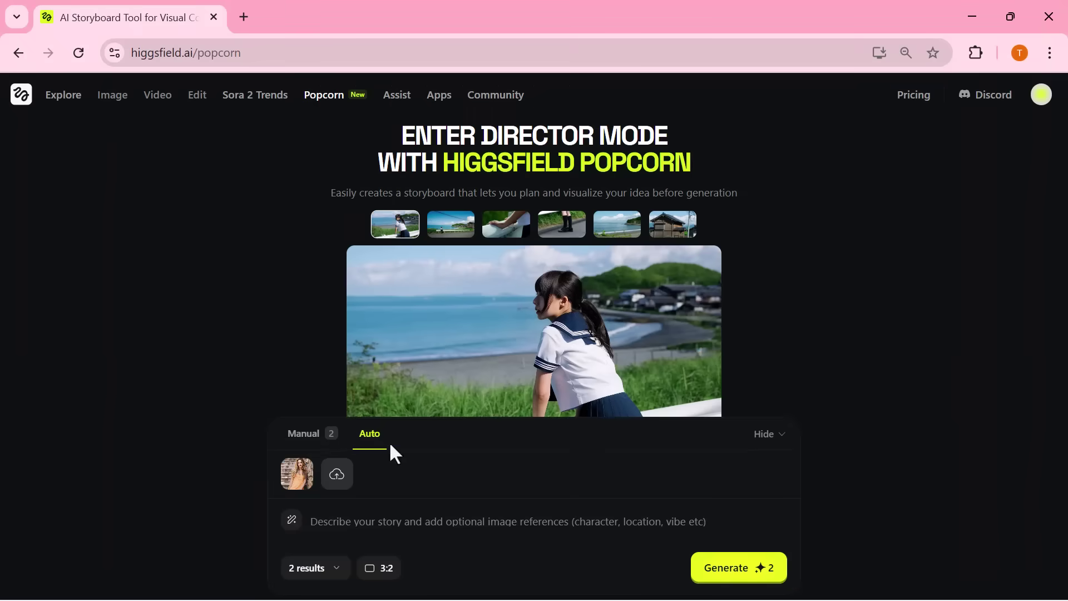
{"action": "left_click", "coordinate": [383, 522]}
{"action": "type", "text": "The woman detective searches for the clues in an unsolved murder case. Film noir, vintage cinema in black and white style."}
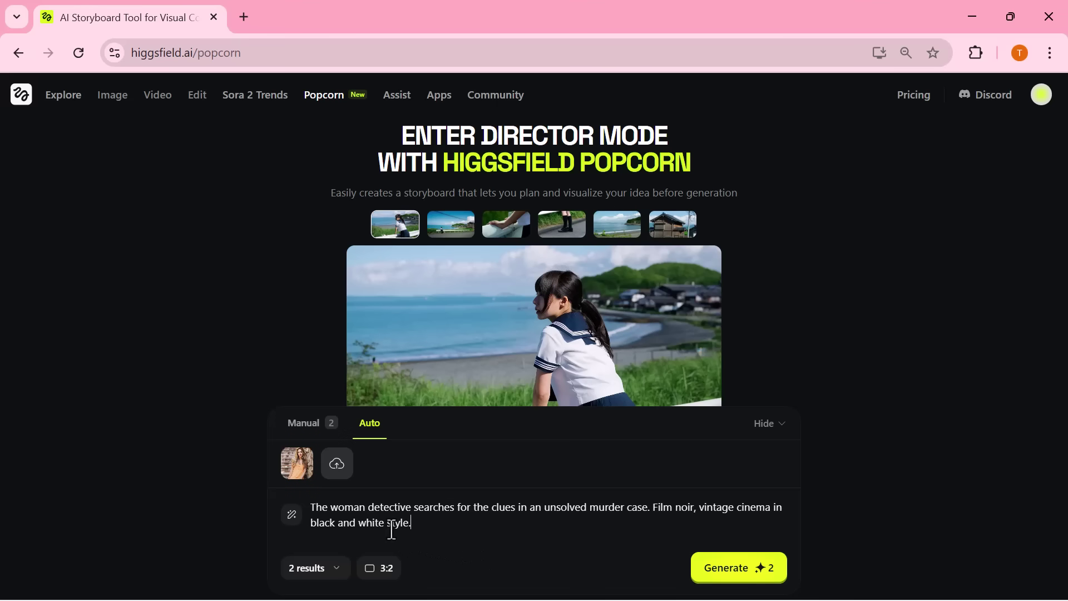
- Set the output to 5 results and keep the 3:2 aspect ratio
{"action": "left_click", "coordinate": [335, 564]}
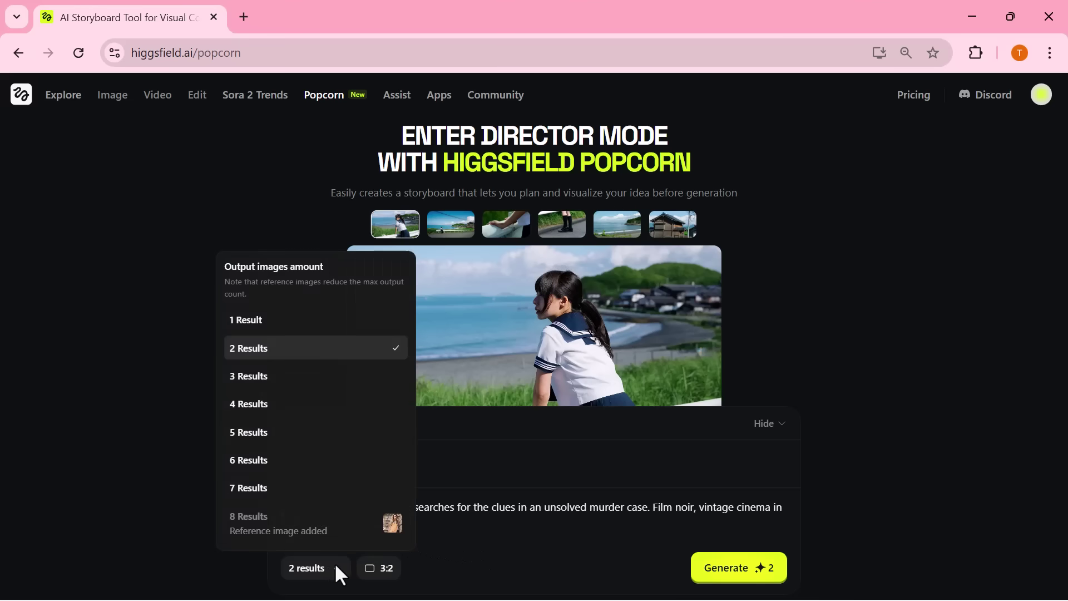
{"action": "left_click", "coordinate": [310, 437]}
{"action": "left_click", "coordinate": [385, 566]}
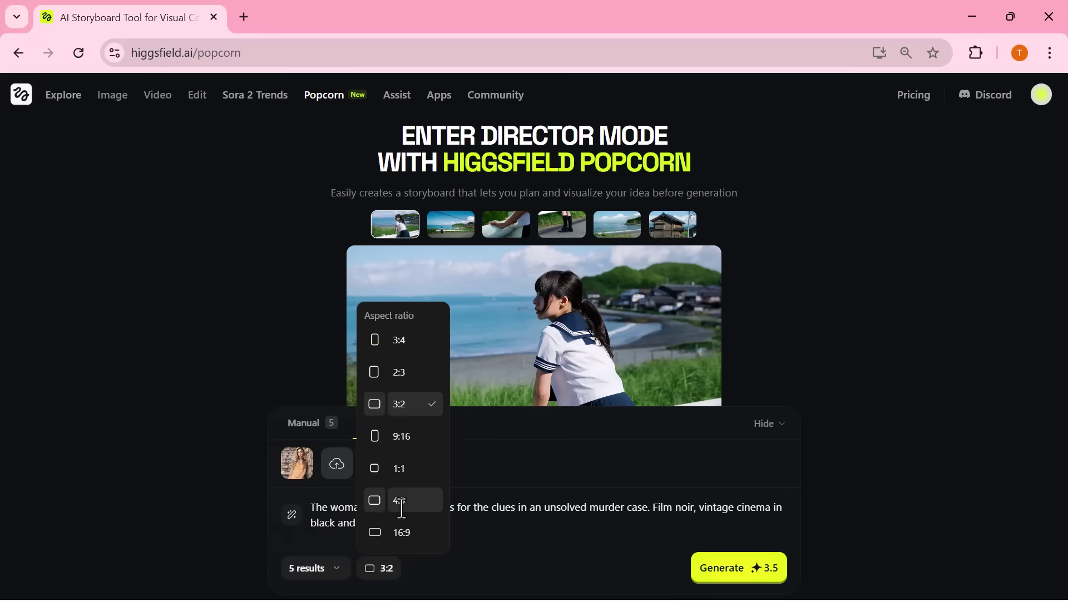
{"action": "left_click", "coordinate": [401, 405]}
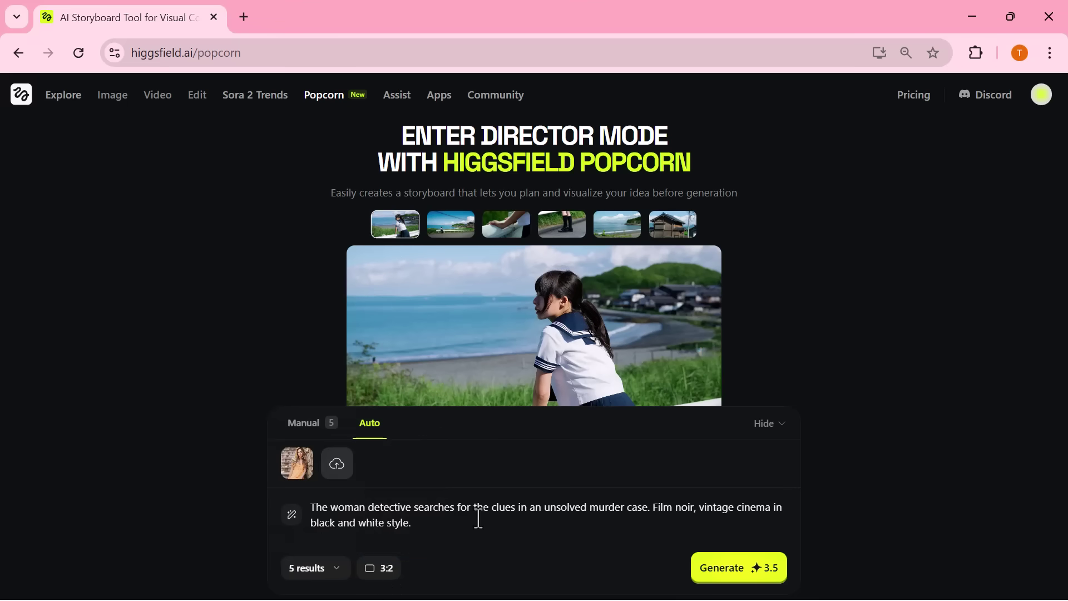
- Generate the five noir frames, review each shot enlarged, and download a frame as PNG
{"action": "left_click", "coordinate": [720, 568]}
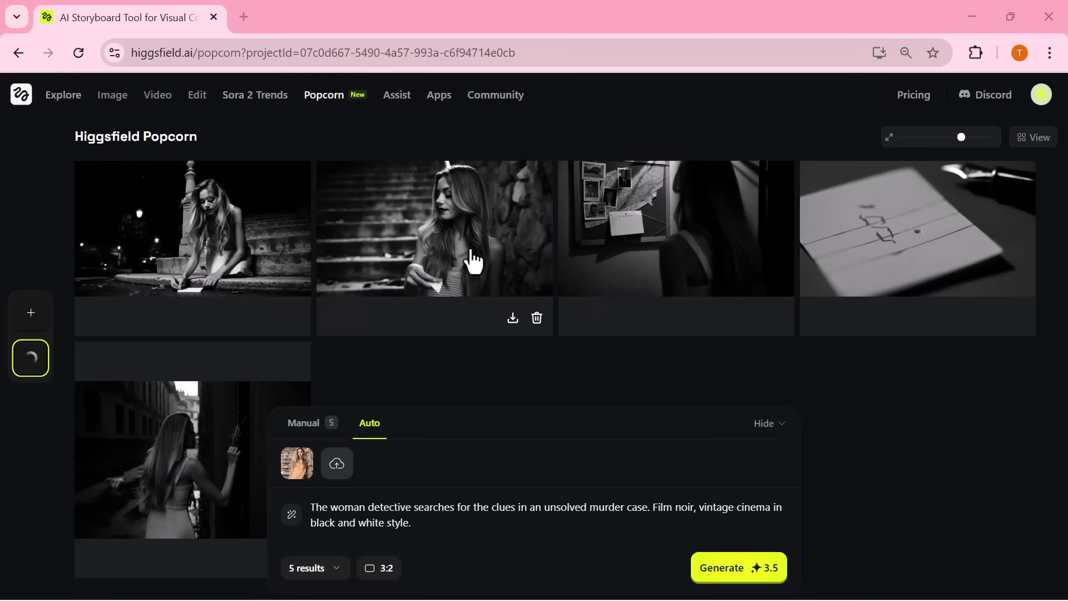
{"action": "left_click", "coordinate": [224, 273]}
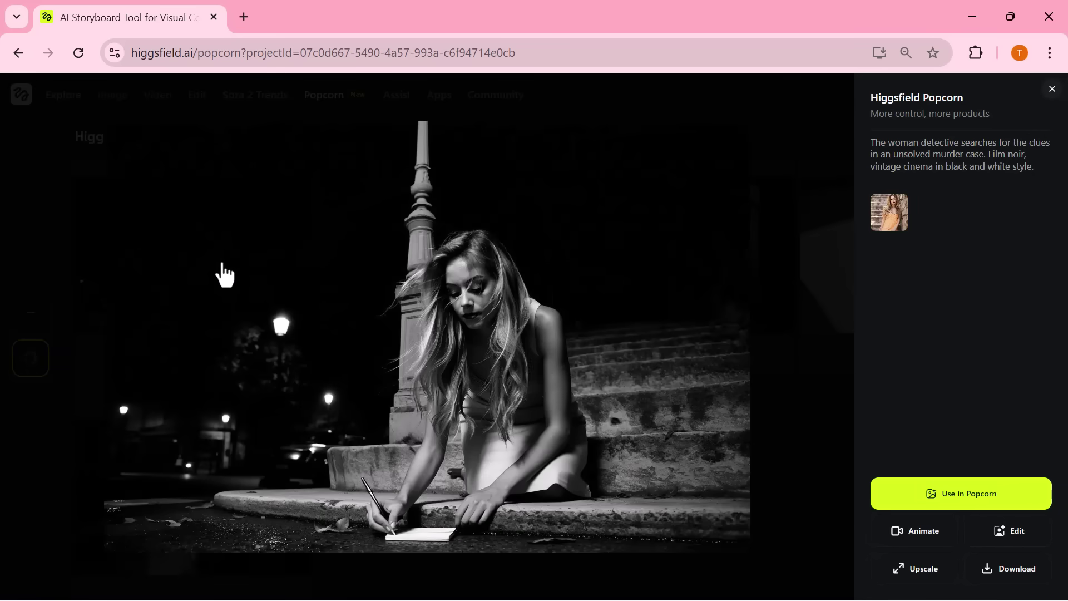
{"action": "key", "text": "Right"}
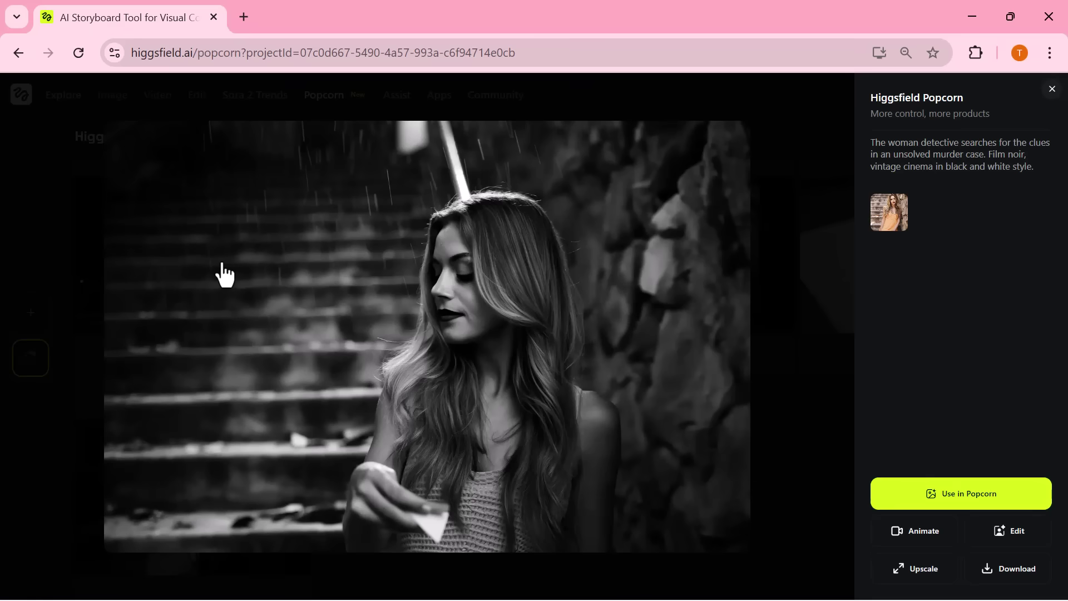
{"action": "key", "text": "Right"}
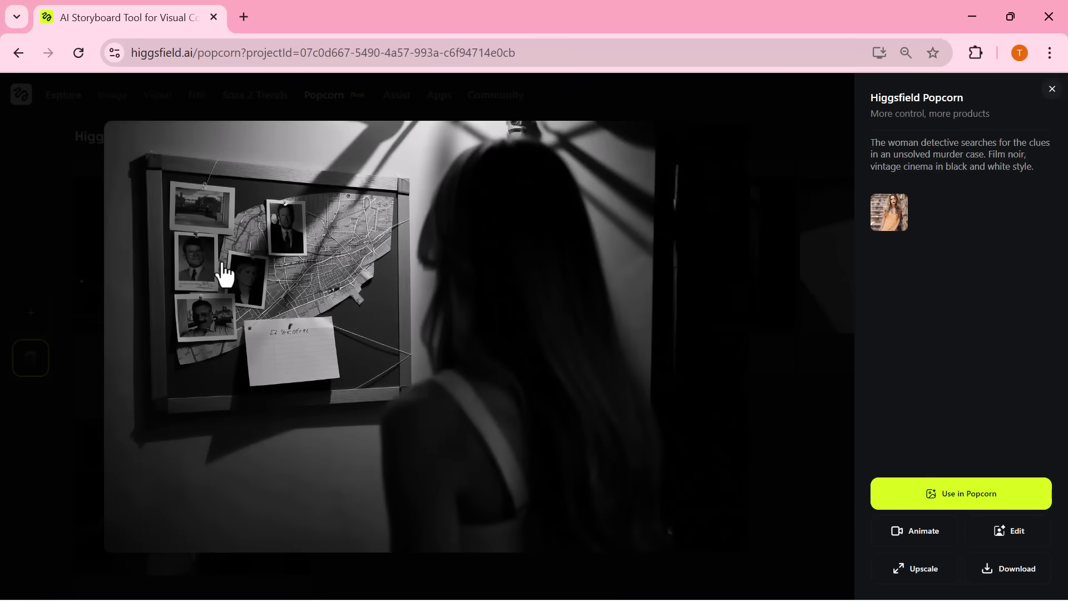
{"action": "key", "text": "Right"}
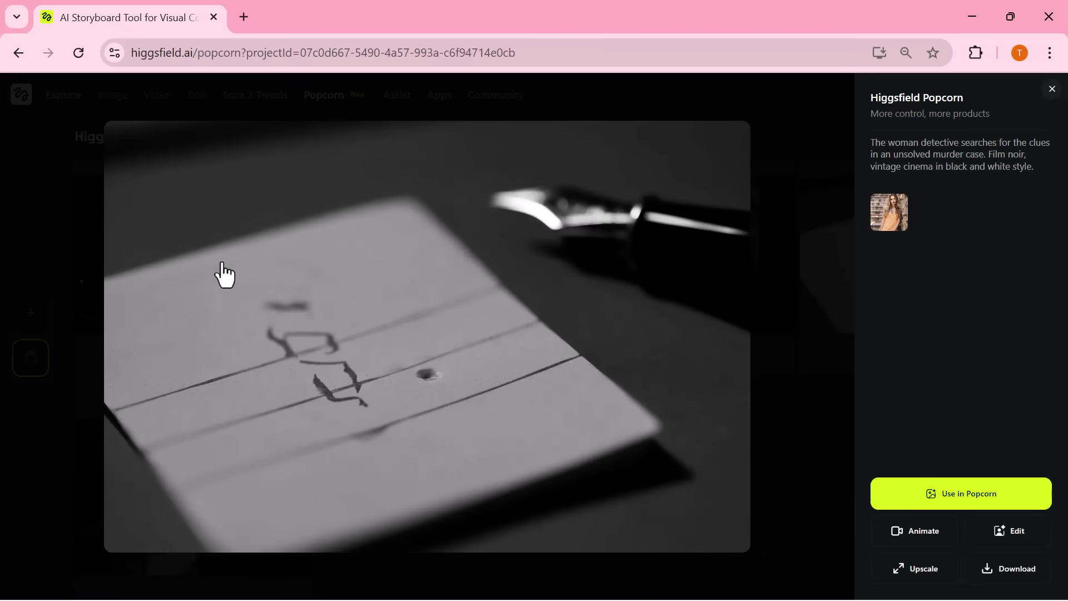
{"action": "key", "text": "Right"}
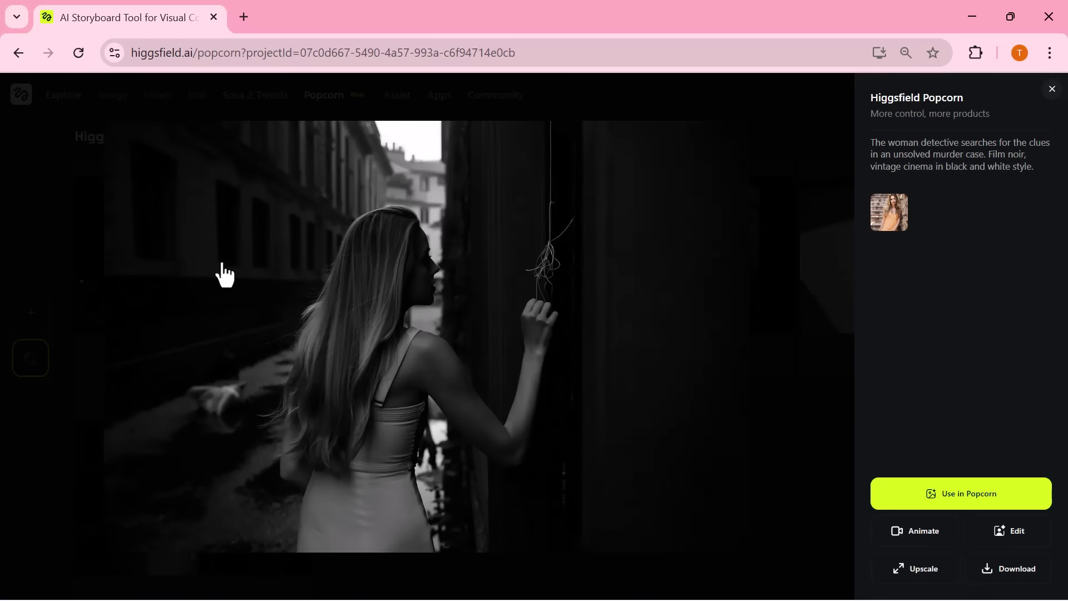
{"action": "key", "text": "Left"}
{"action": "key", "text": "Left"}
{"action": "key", "text": "Left"}
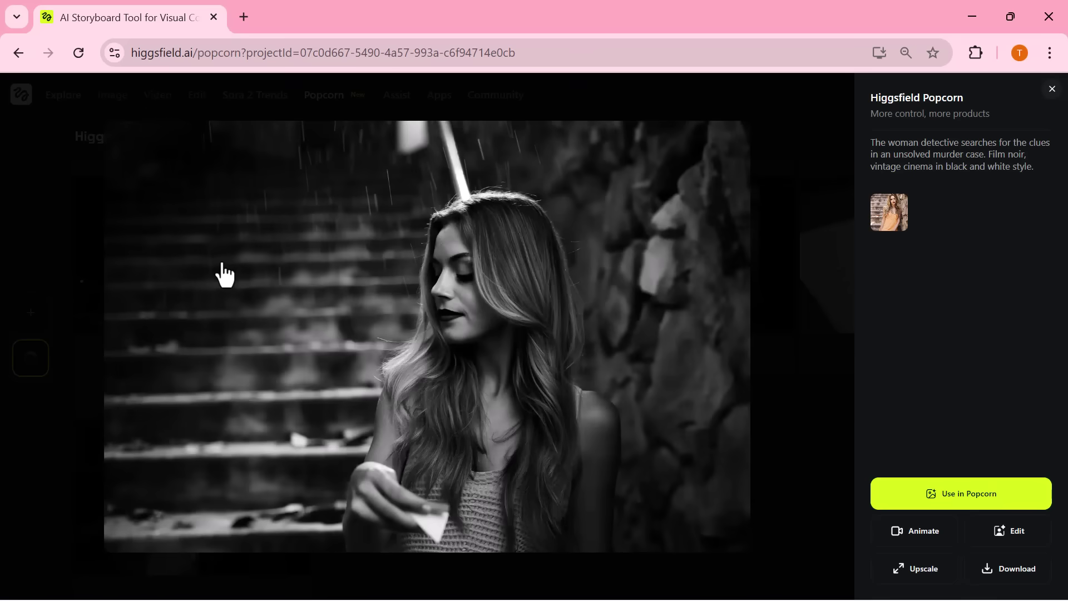
{"action": "key", "text": "Left"}
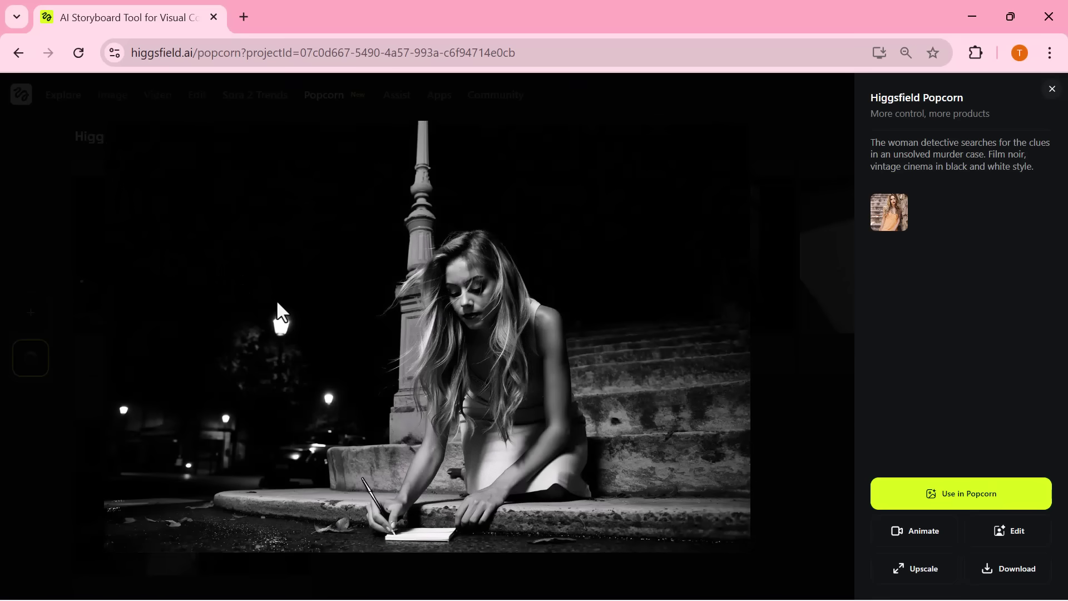
{"action": "left_click", "coordinate": [99, 259]}
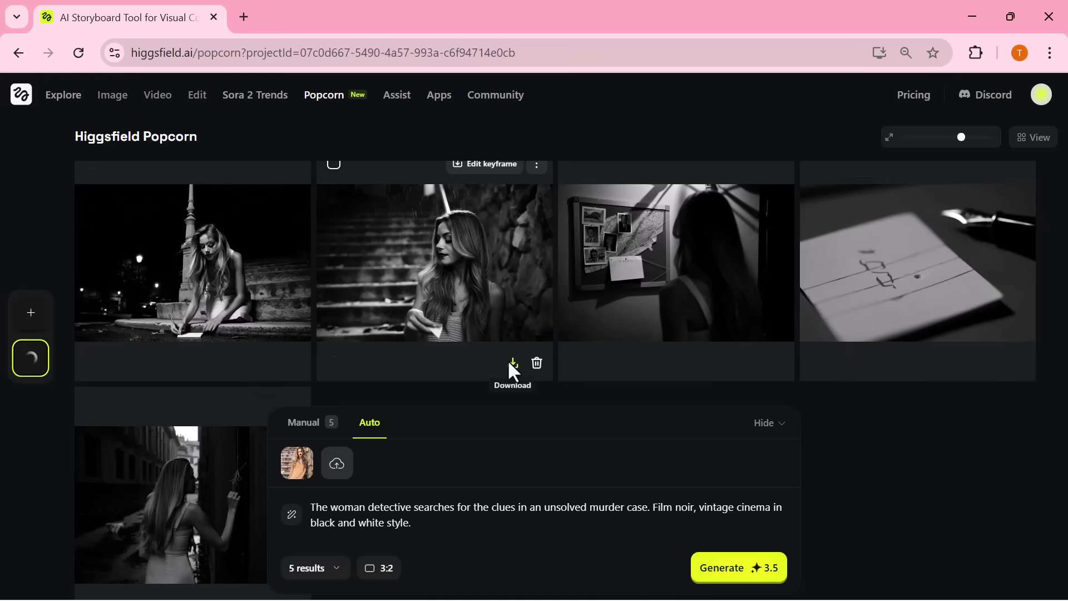
{"action": "left_click", "coordinate": [512, 362]}
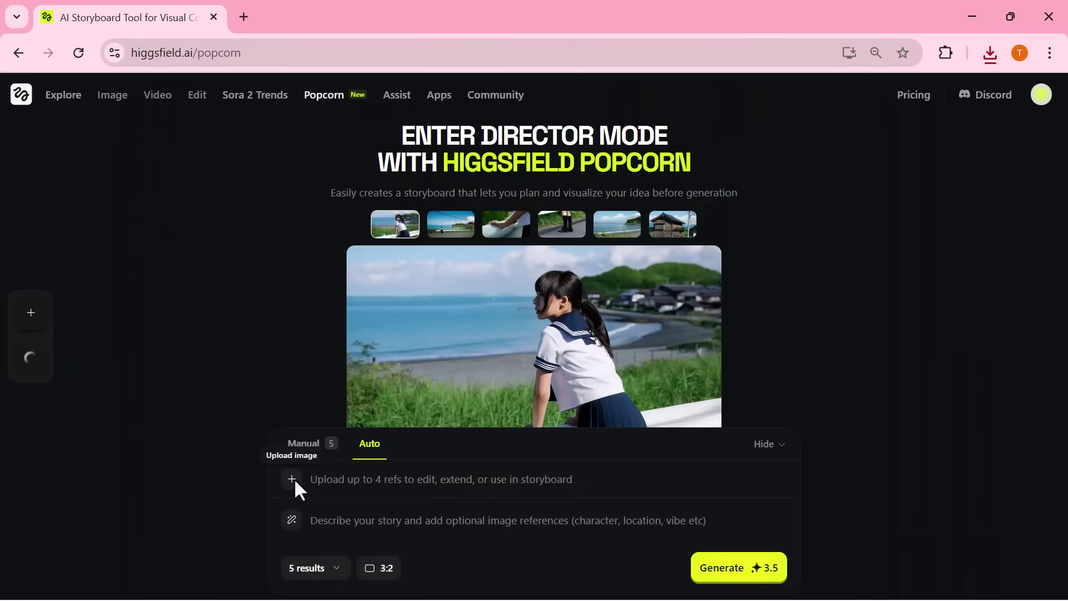
- Upload the pexels-instasky-10539886 portrait and paste the Ghibli dragon story prompt
{"action": "left_click", "coordinate": [291, 479]}
{"action": "left_click", "coordinate": [207, 191]}
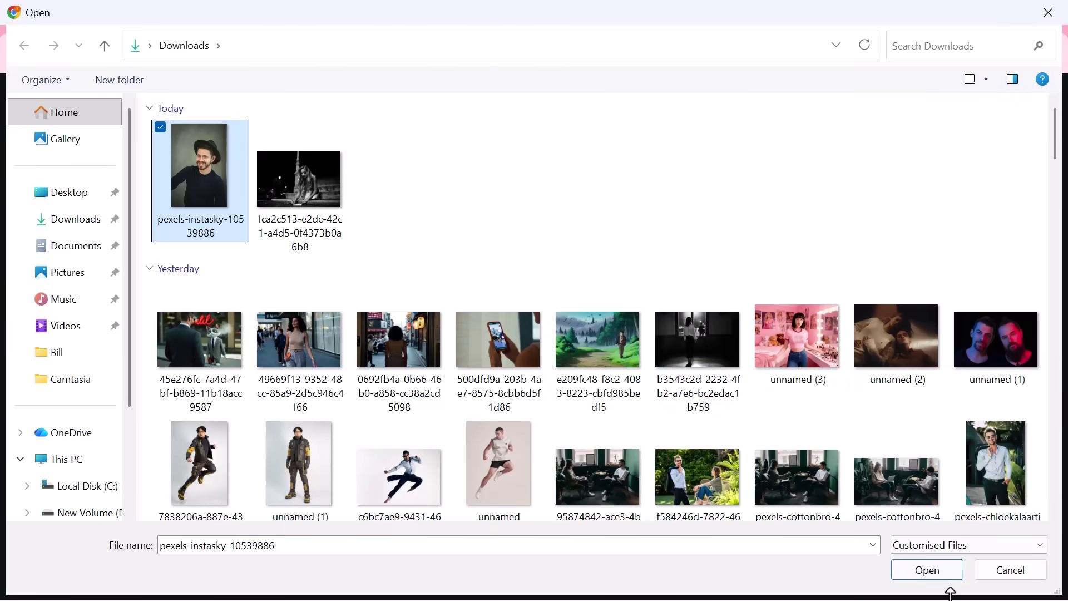
{"action": "left_click", "coordinate": [935, 572]}
{"action": "left_click", "coordinate": [353, 523]}
{"action": "type", "text": "The man looks for a dragon. Walking through the forest, he finds and fights the dragon from the cave, in Ghibli style, medieval age."}
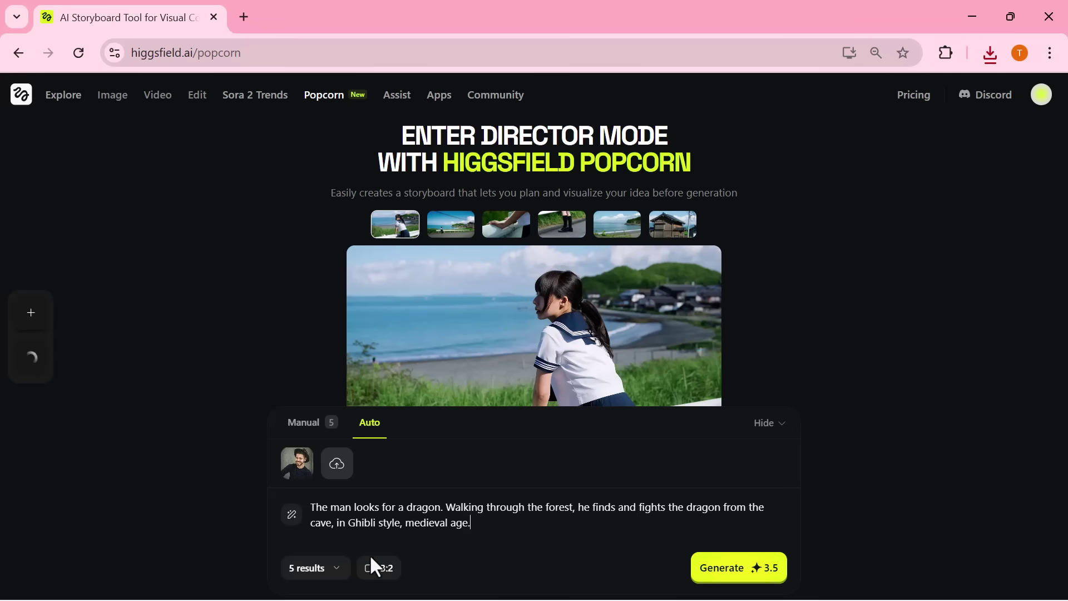
- Set 7 results at the 3:2 aspect ratio and generate the dragon storyboard
{"action": "left_click", "coordinate": [337, 567]}
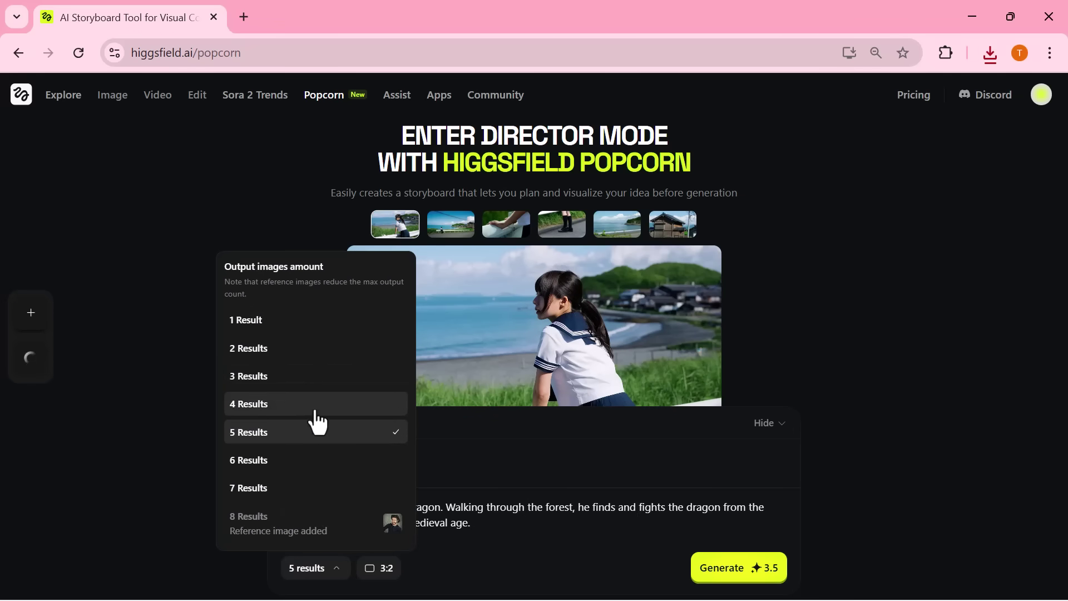
{"action": "left_click", "coordinate": [271, 491]}
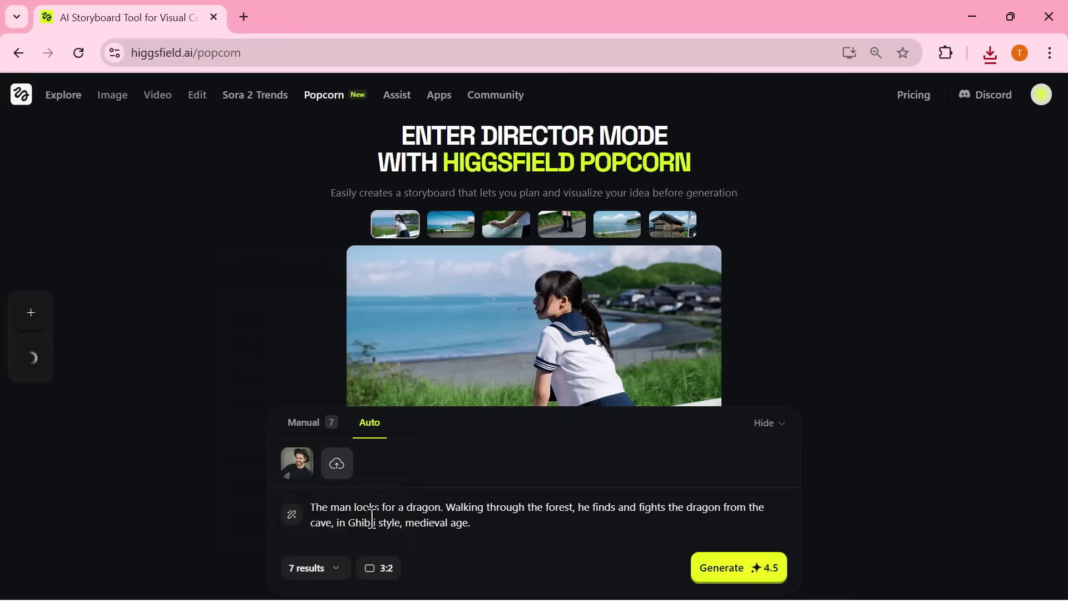
{"action": "left_click", "coordinate": [377, 572]}
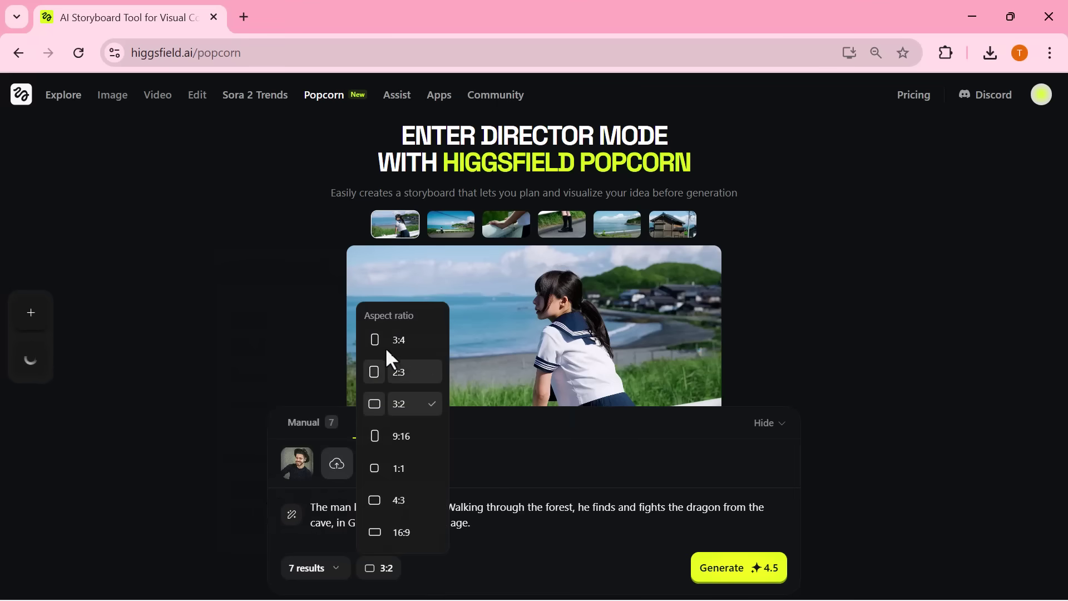
{"action": "left_click", "coordinate": [380, 570]}
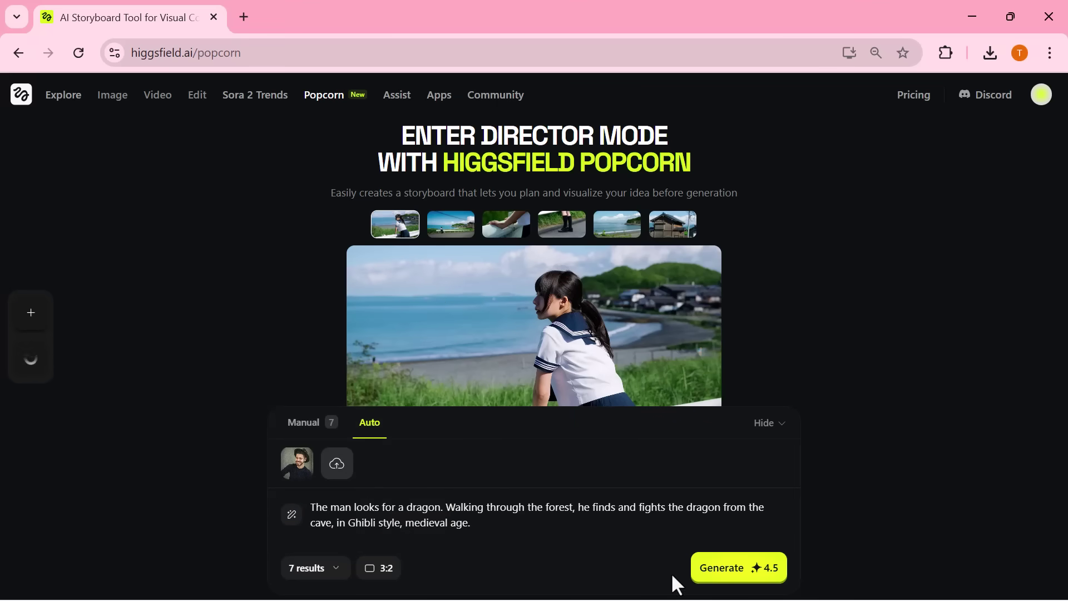
{"action": "left_click", "coordinate": [740, 566]}
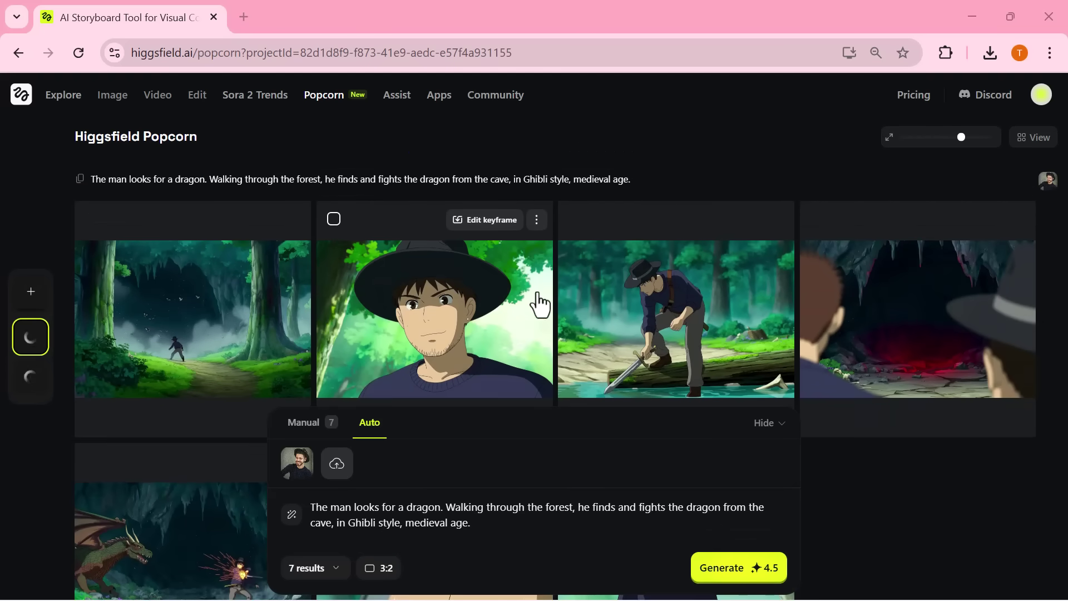
- Enlarge the forest frame and step through hat, sword, cave and dragon fight shots to the flaming-eyes close-up
{"action": "scroll", "coordinate": [538, 303], "scroll_direction": "down", "scroll_amount": 2}
{"action": "scroll", "coordinate": [539, 303], "scroll_direction": "up", "scroll_amount": 2}
{"action": "left_click", "coordinate": [200, 334]}
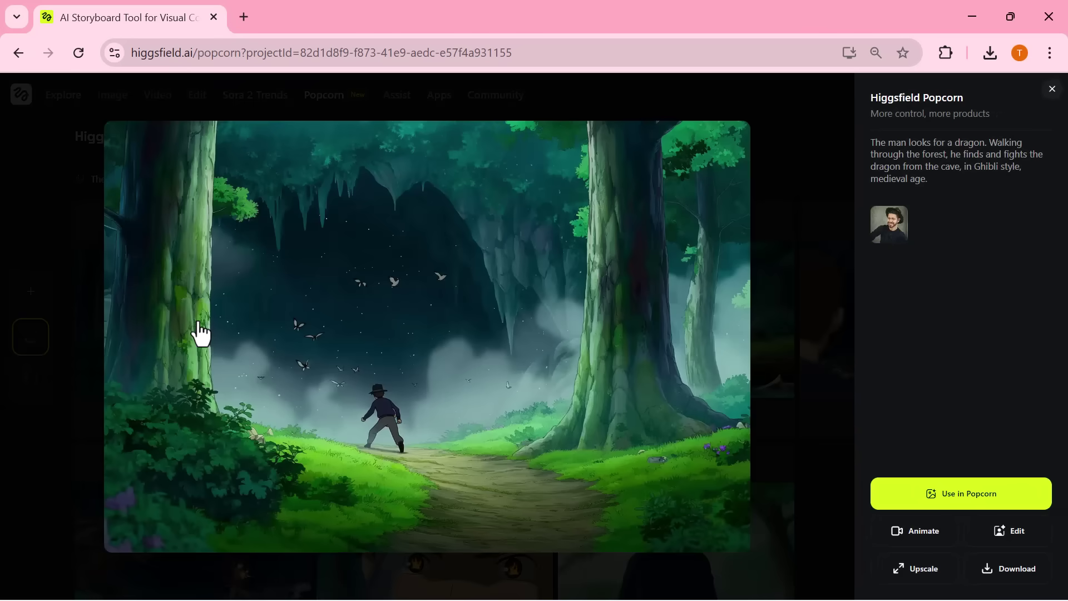
{"action": "key", "text": "Right"}
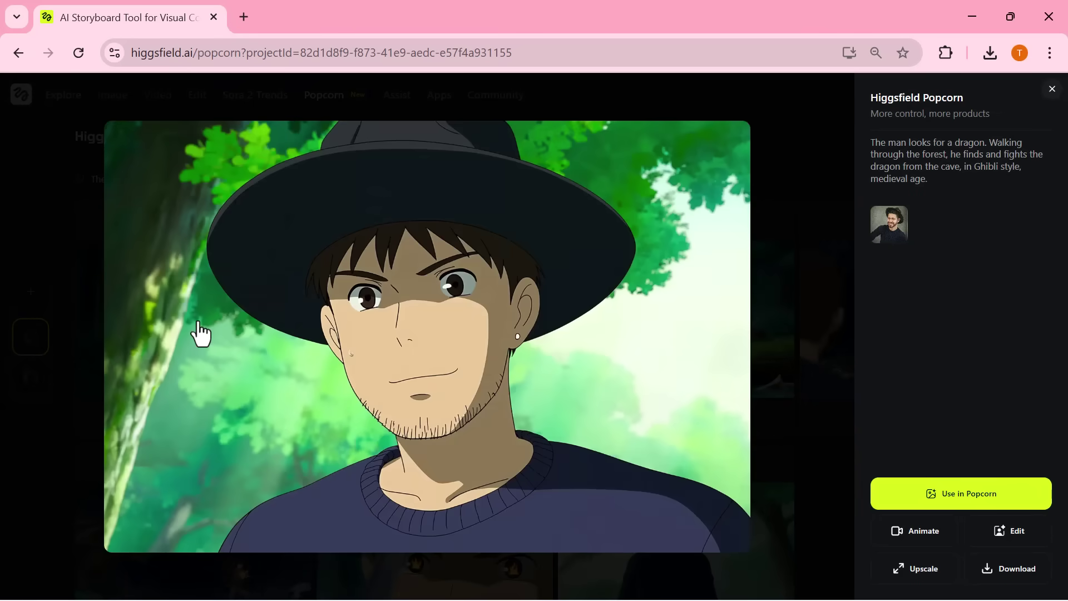
{"action": "key", "text": "Right"}
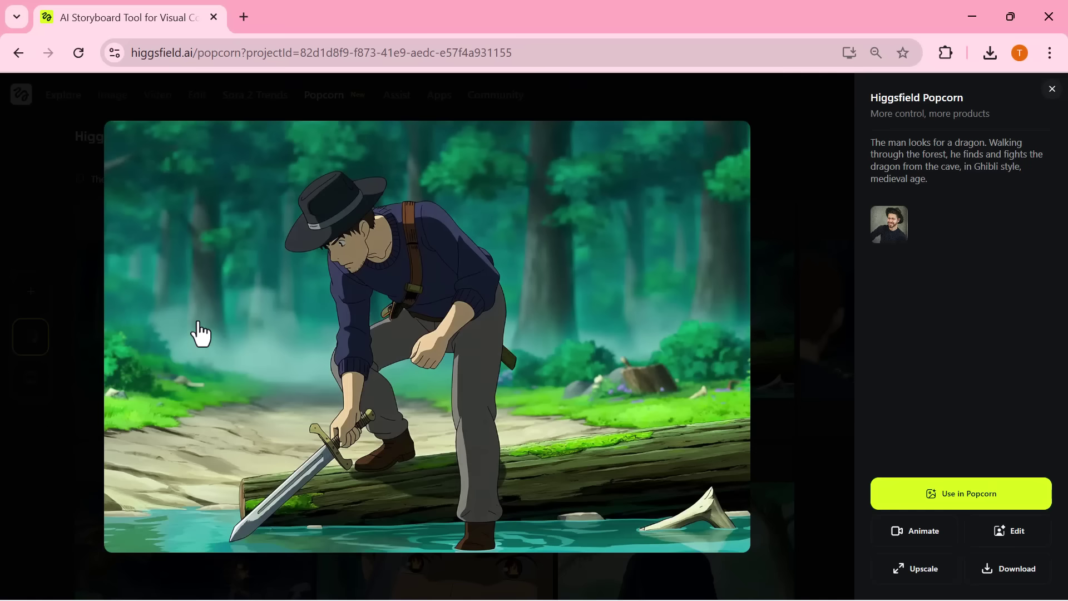
{"action": "key", "text": "Right"}
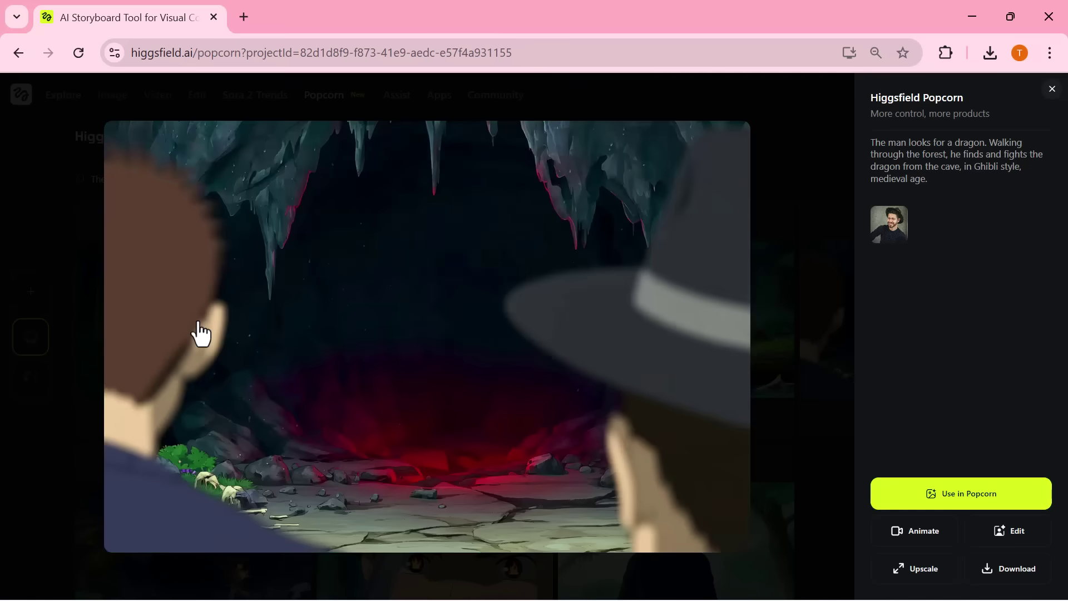
{"action": "key", "text": "Right"}
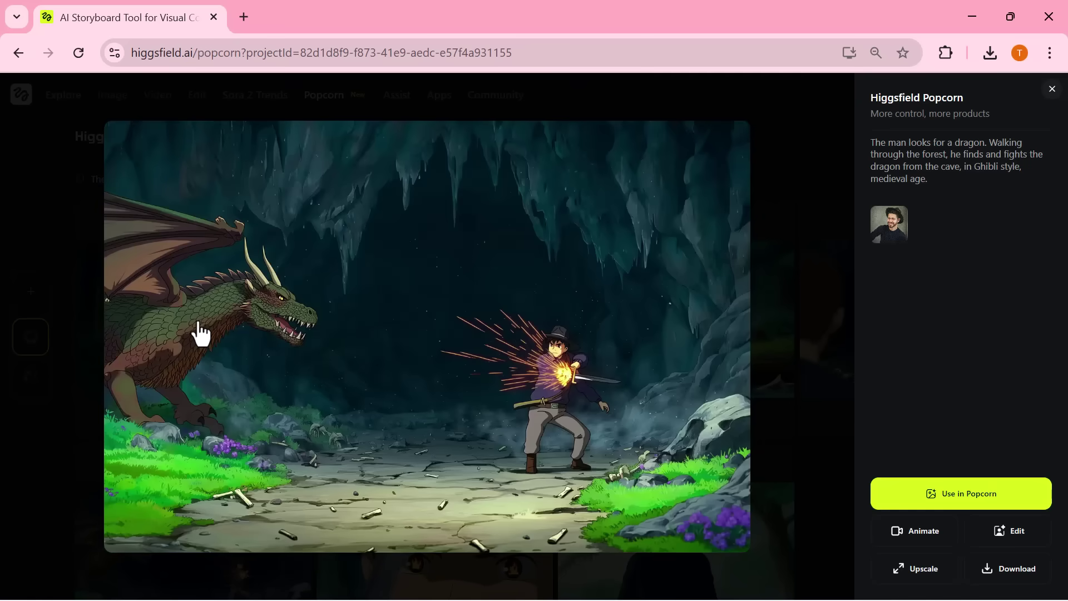
{"action": "key", "text": "Right"}
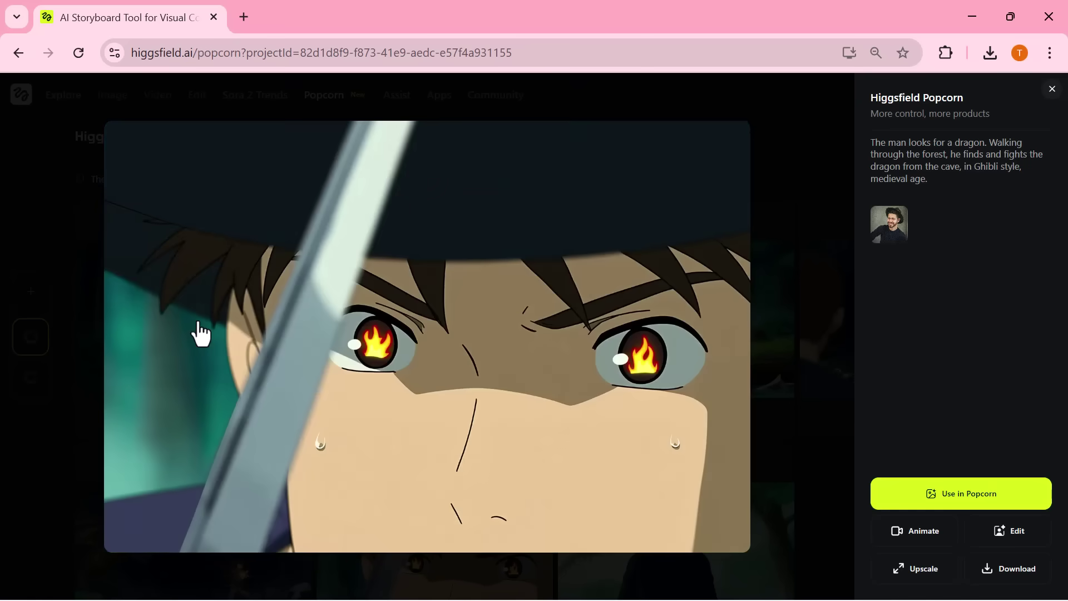
{"action": "key", "text": "Right"}
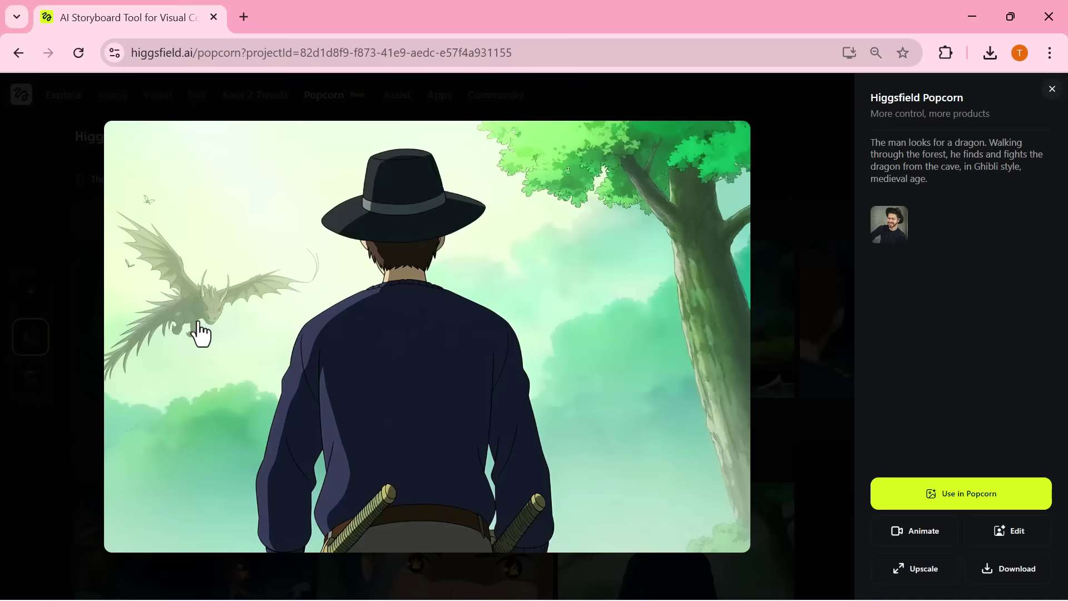
{"action": "key", "text": "Left"}
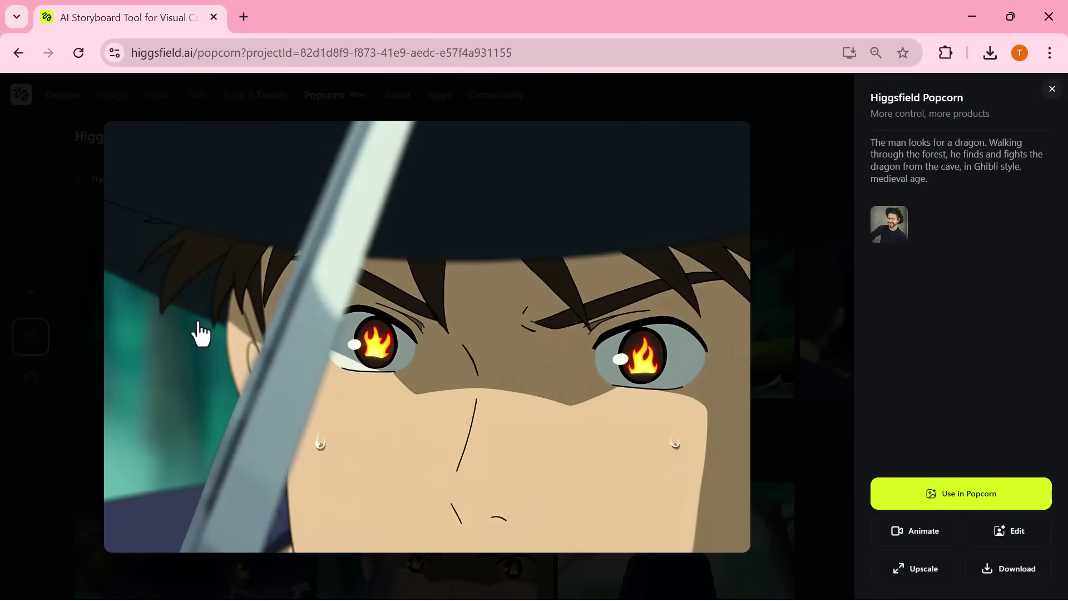
- Download the dragon fight frame, then upload the phone and woman reference photos
{"action": "left_click", "coordinate": [999, 570]}
{"action": "key", "text": "Left"}
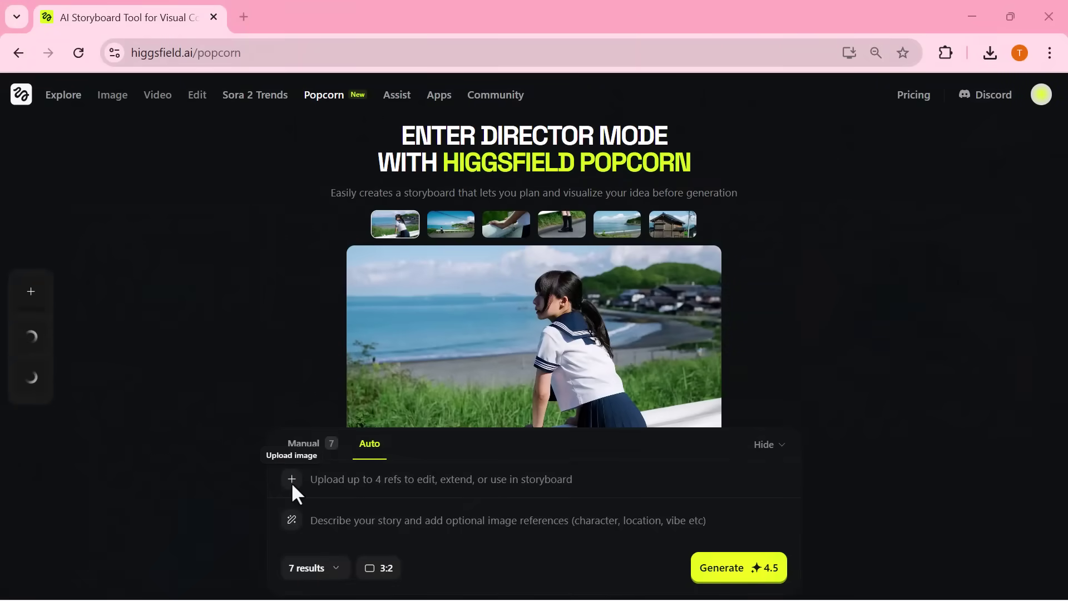
{"action": "left_click", "coordinate": [291, 482]}
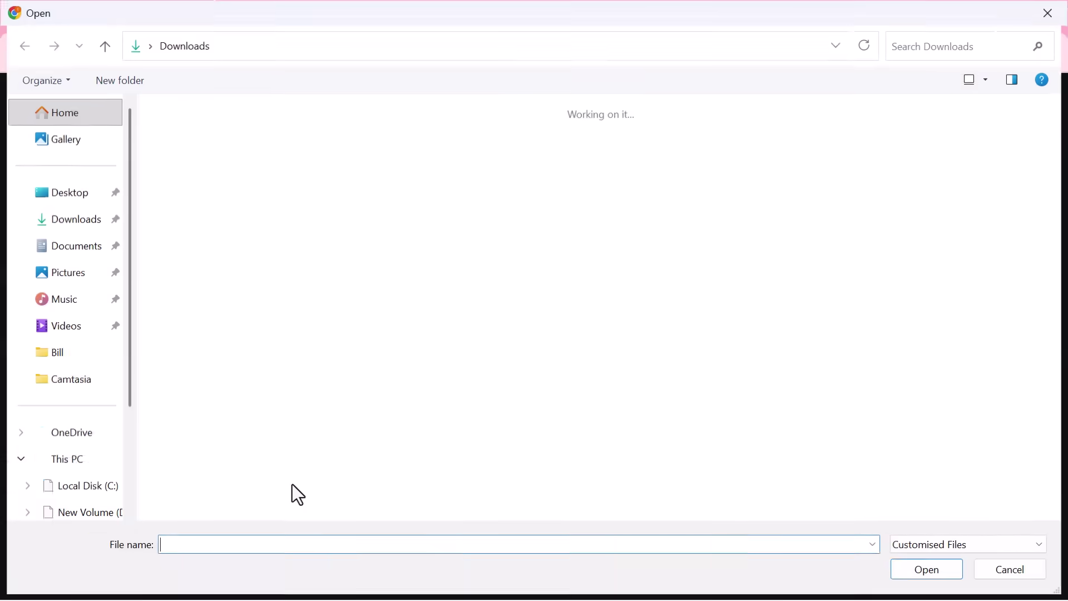
{"action": "left_click", "coordinate": [425, 423]}
{"action": "left_click", "coordinate": [205, 428], "text": "ctrl"}
{"action": "left_click", "coordinate": [927, 569]}
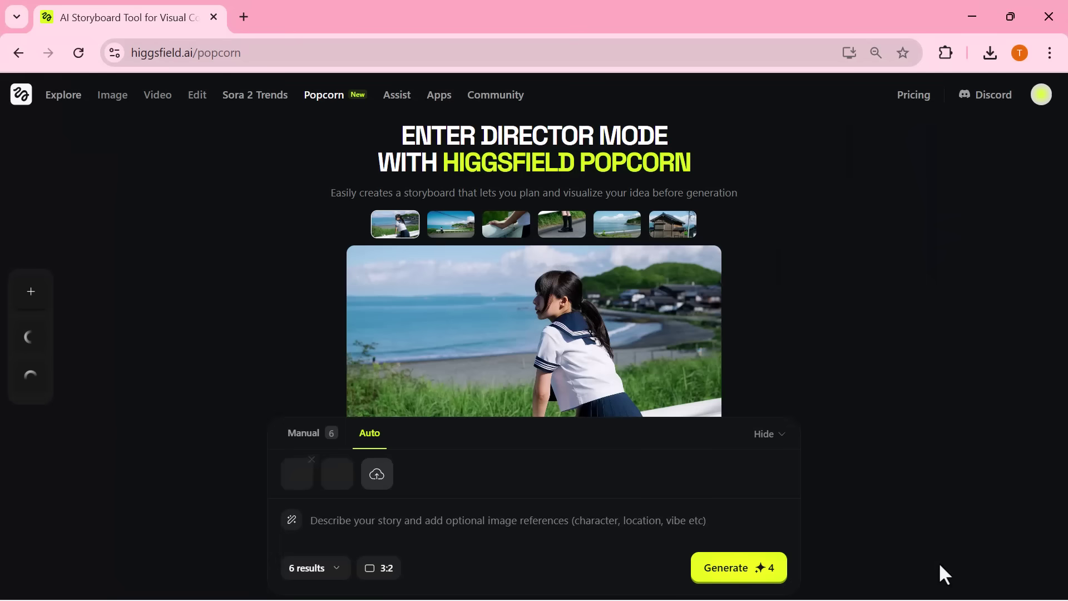
- Paste the Tokyo walk prompt, set 4 results at 3:2, and generate the storyboard
{"action": "left_click", "coordinate": [381, 521]}
{"action": "type", "text": "The woman walks through Tokyo with an object from IMG2"}
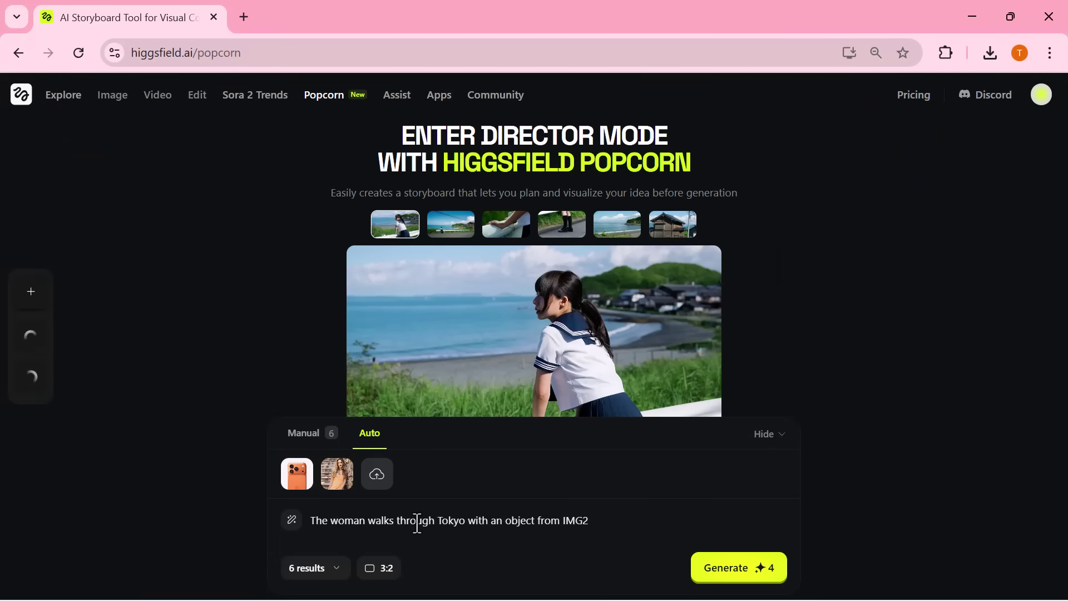
{"action": "left_click", "coordinate": [311, 568]}
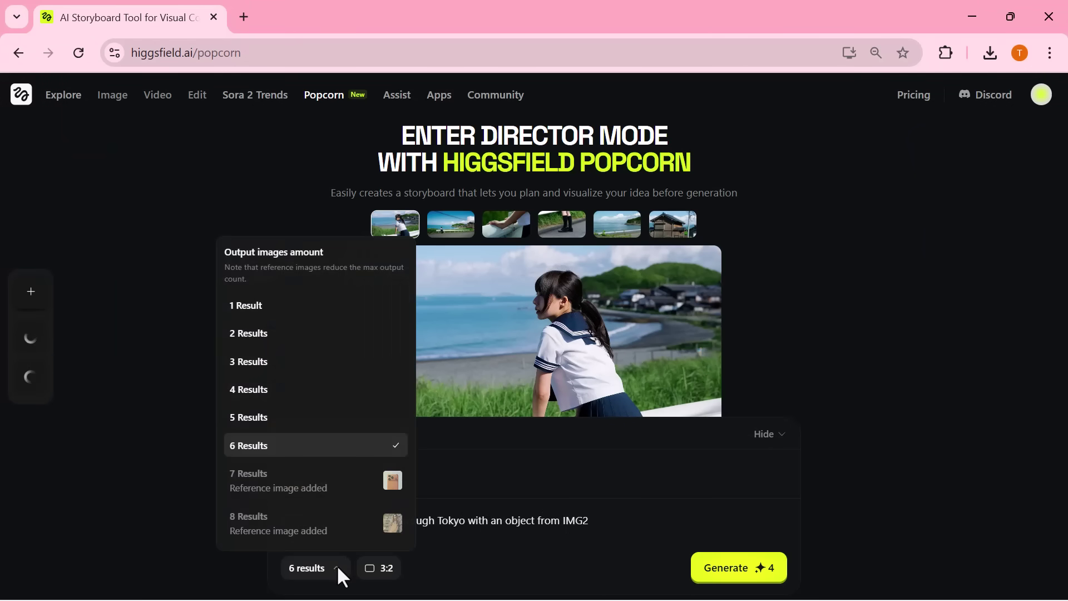
{"action": "left_click", "coordinate": [288, 393]}
{"action": "left_click", "coordinate": [383, 568]}
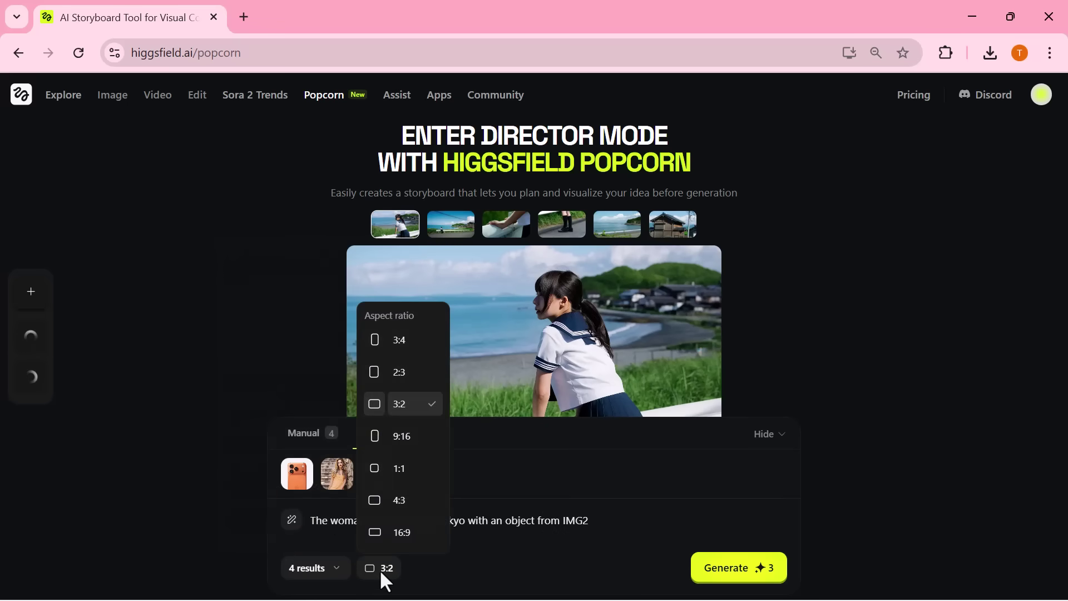
{"action": "left_click", "coordinate": [386, 403]}
{"action": "left_click", "coordinate": [765, 575]}
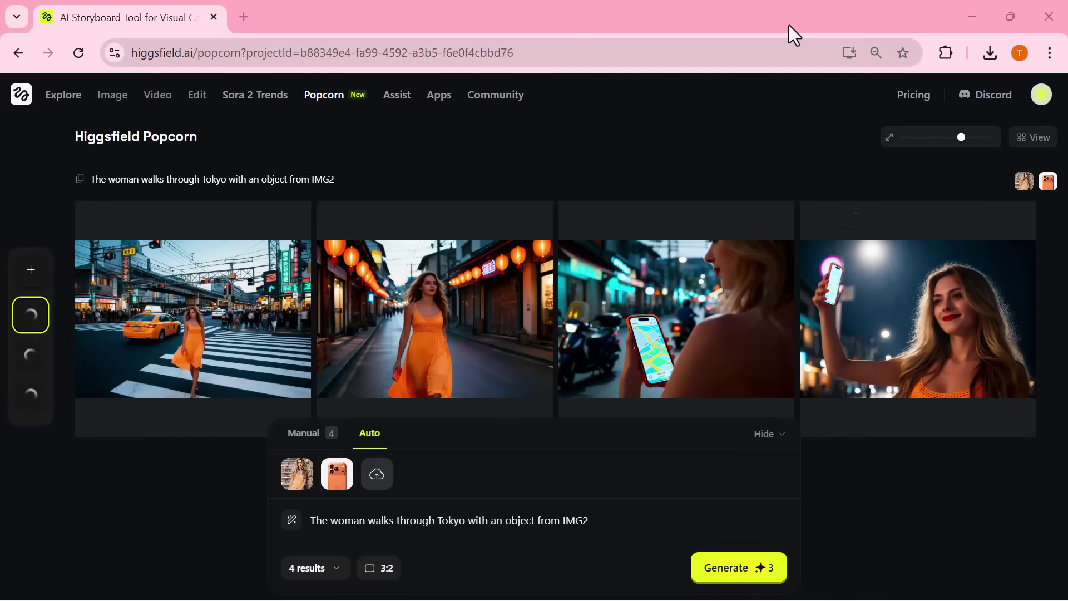
- Browse the four Tokyo frames enlarged (crosswalk, lantern street, phone map, raised phone) and close the preview
{"action": "left_click", "coordinate": [214, 332]}
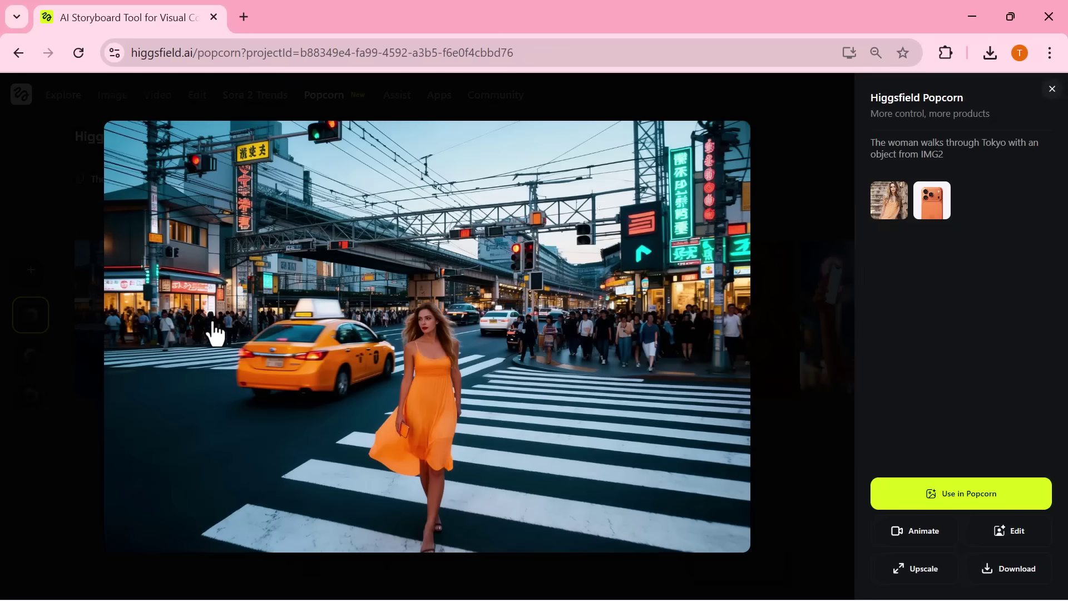
{"action": "key", "text": "Right"}
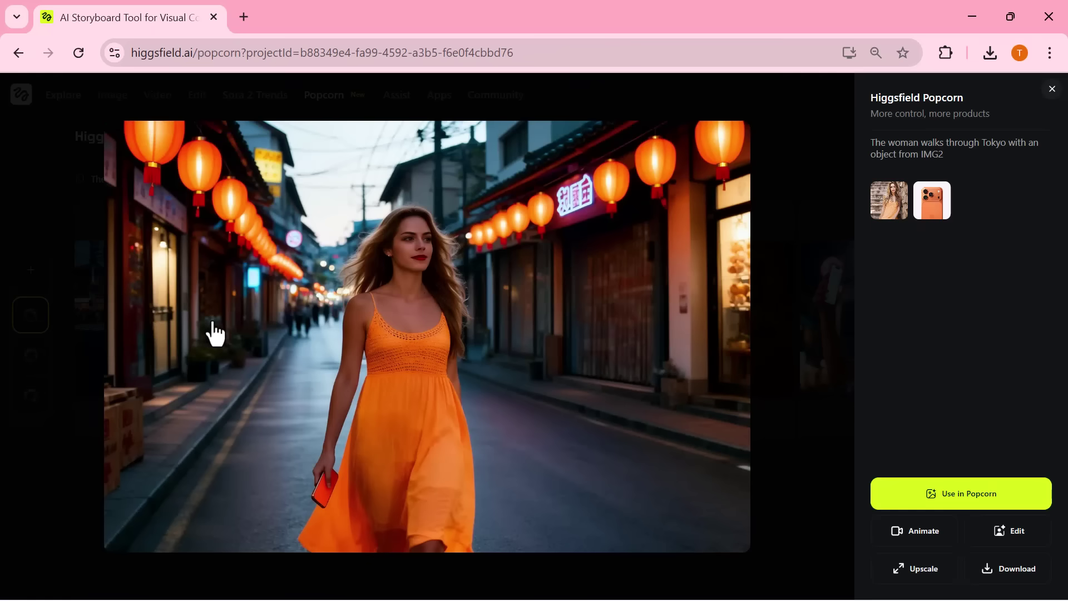
{"action": "key", "text": "Right"}
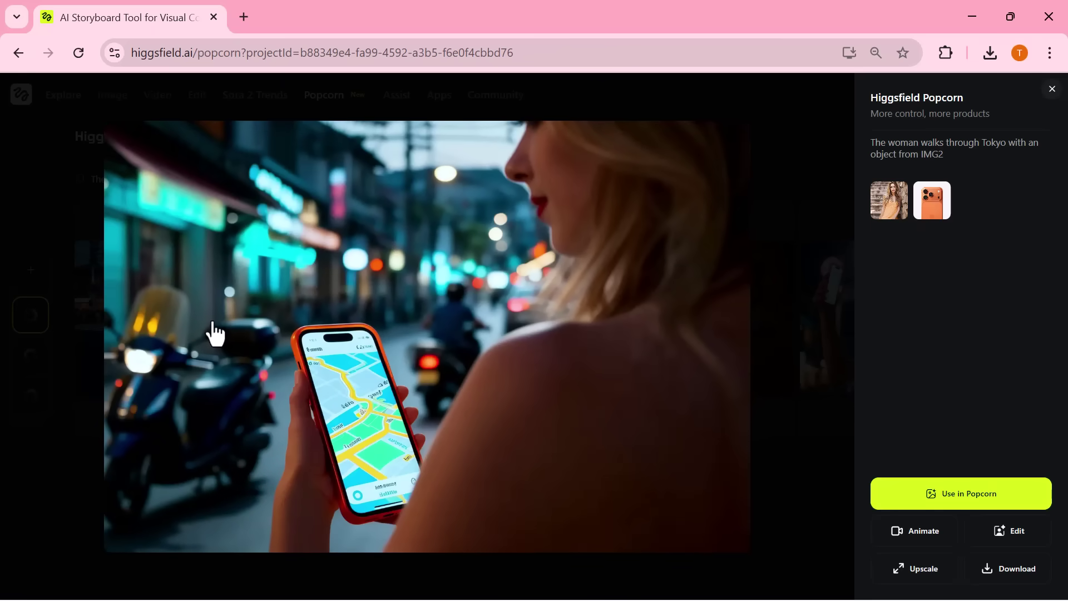
{"action": "key", "text": "Right"}
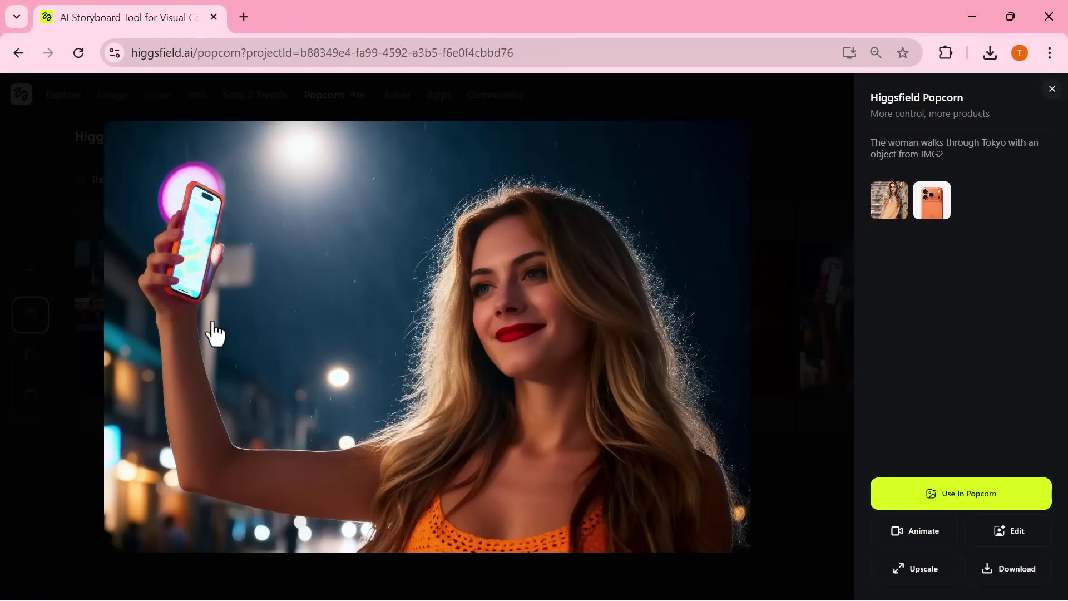
{"action": "key", "text": "Left"}
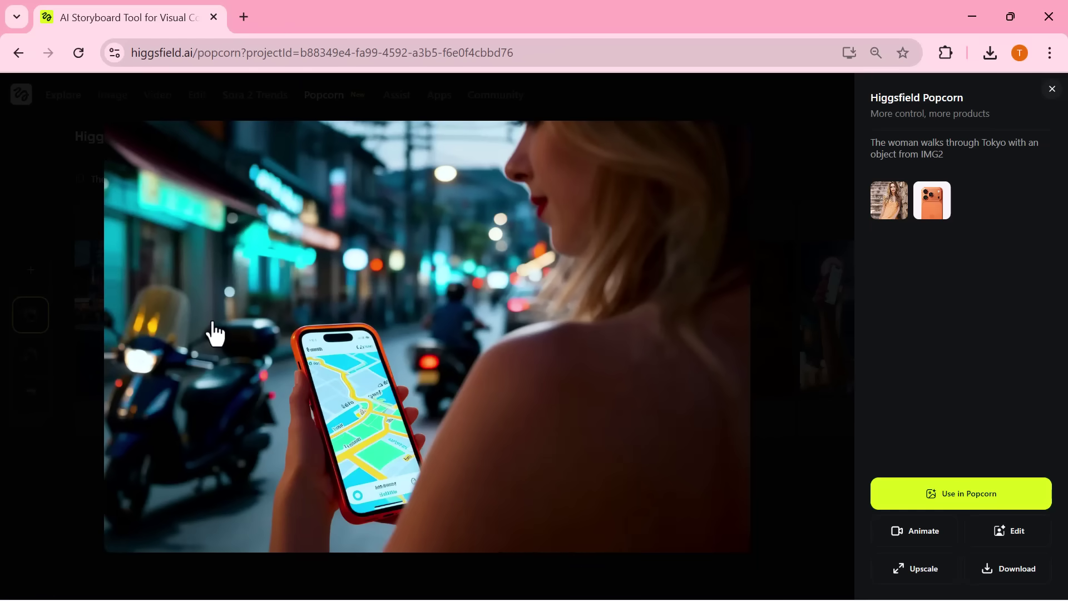
{"action": "key", "text": "Left"}
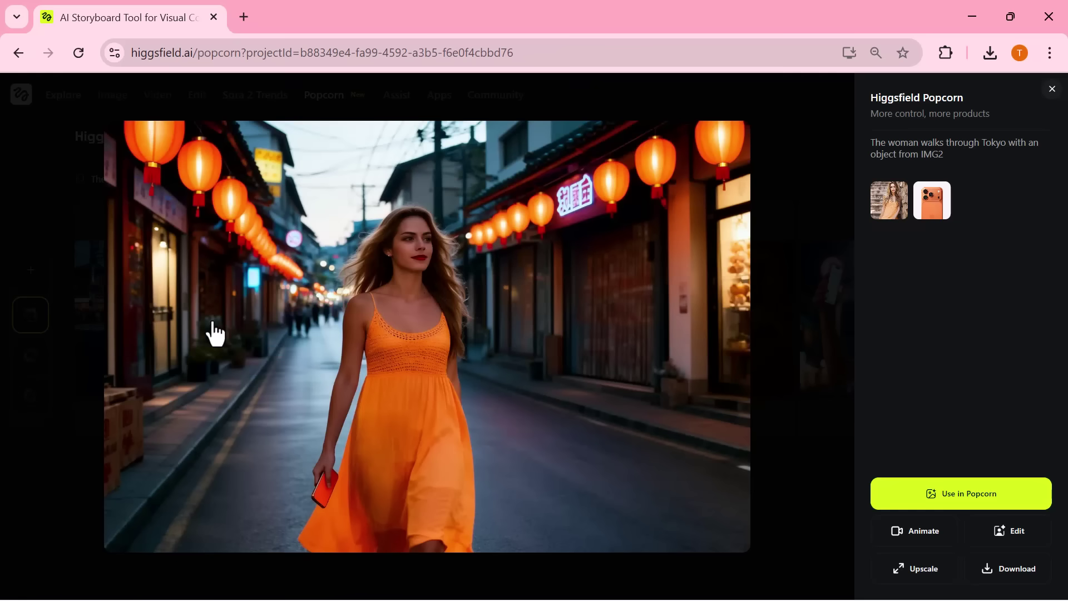
{"action": "key", "text": "Left"}
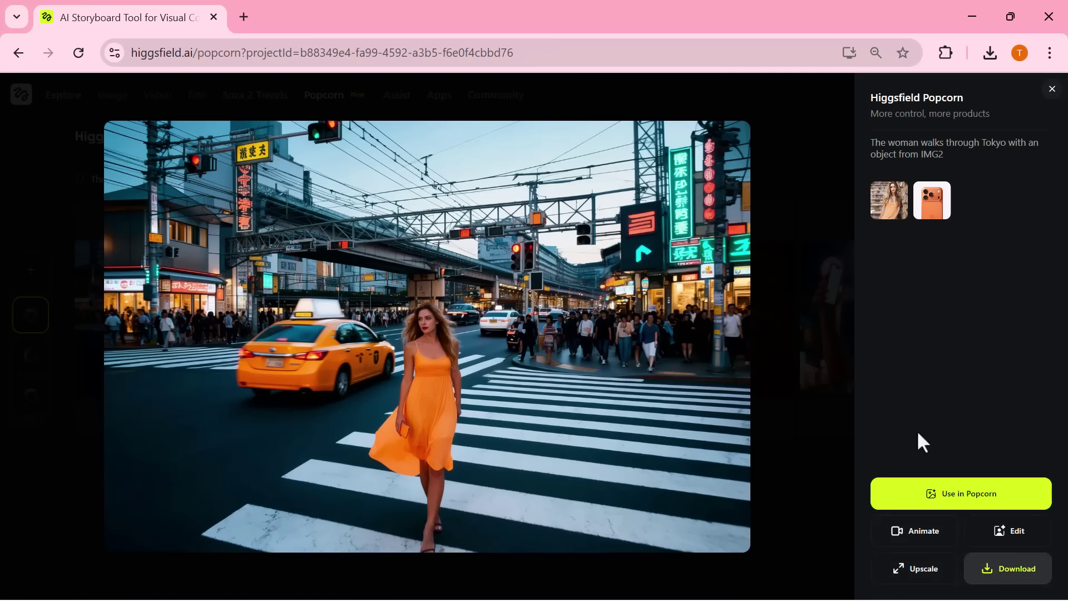
{"action": "key", "text": "Escape"}
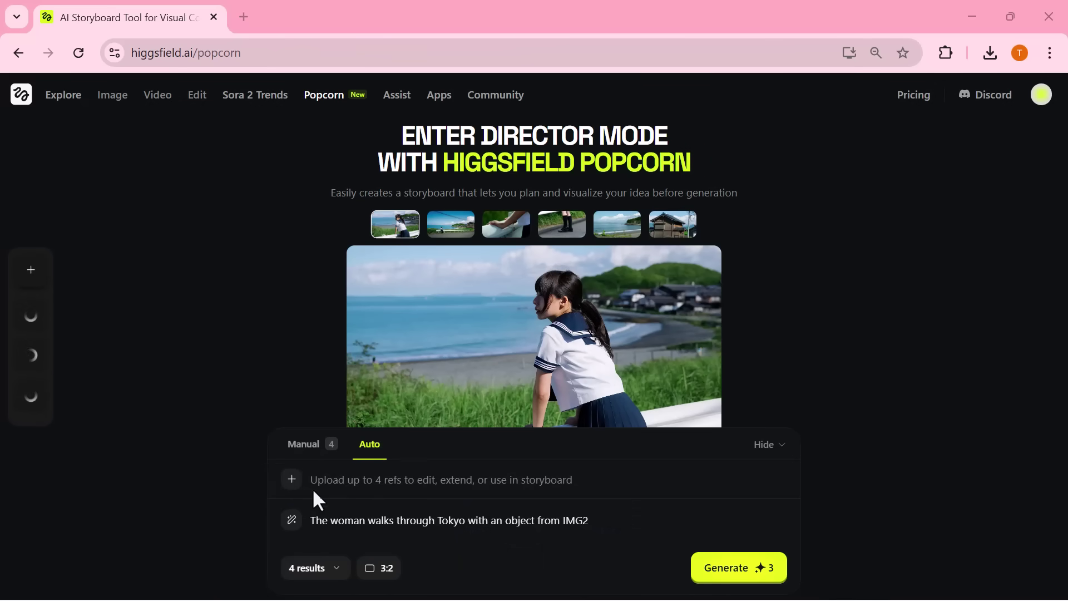
- Upload the pexels-instasky portrait of the man in the hat as the reference photo
{"action": "left_click", "coordinate": [295, 482]}
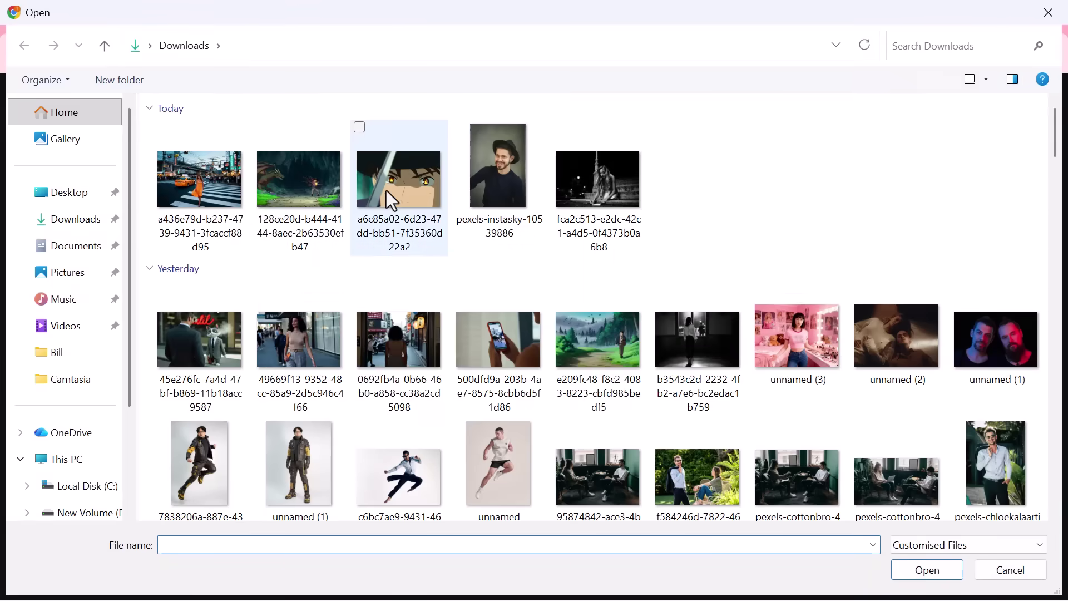
{"action": "left_click", "coordinate": [504, 173]}
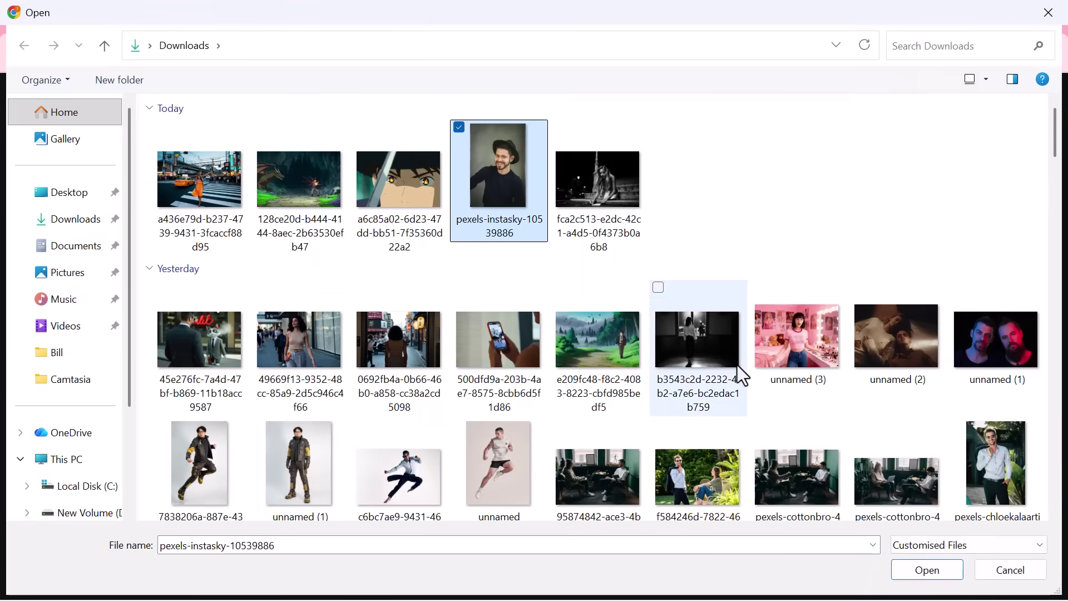
{"action": "left_click", "coordinate": [928, 570]}
- Replace the prompt with the NYC street cat story, keep 4 results at 3:2, and generate
{"action": "left_click", "coordinate": [384, 520]}
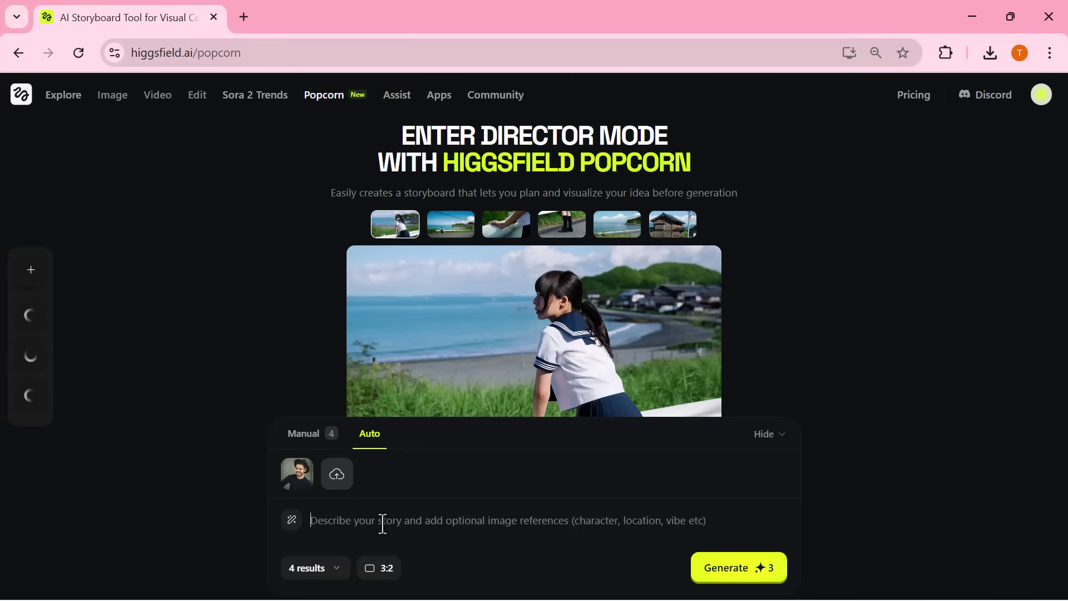
{"action": "type", "text": "The man walks on the NYC street and meets a cat in clothes standing like a human and talks with it."}
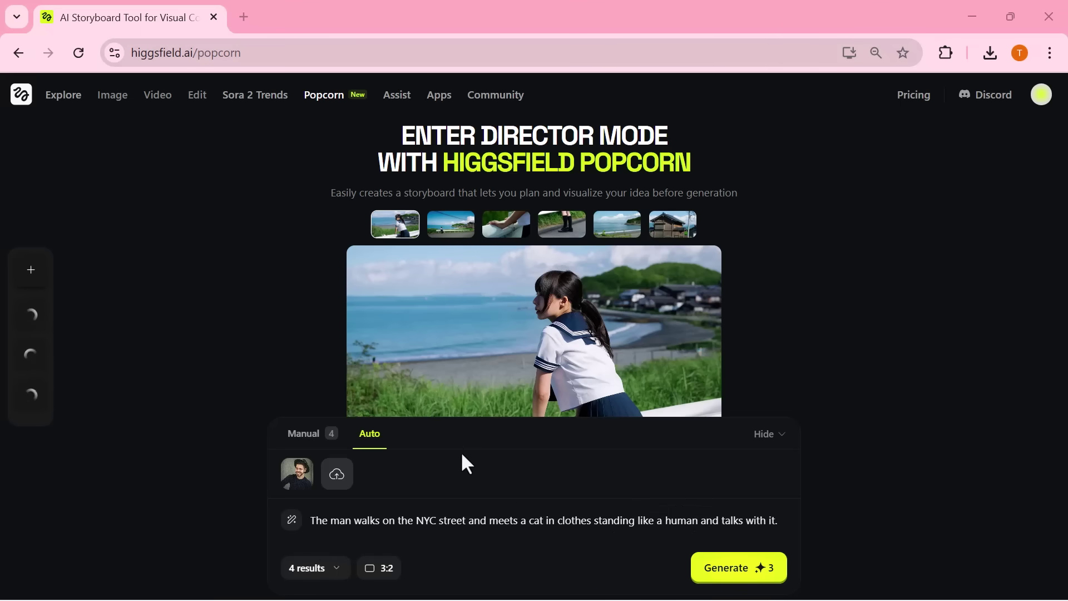
{"action": "left_click", "coordinate": [339, 570]}
{"action": "left_click", "coordinate": [310, 405]}
{"action": "left_click", "coordinate": [384, 569]}
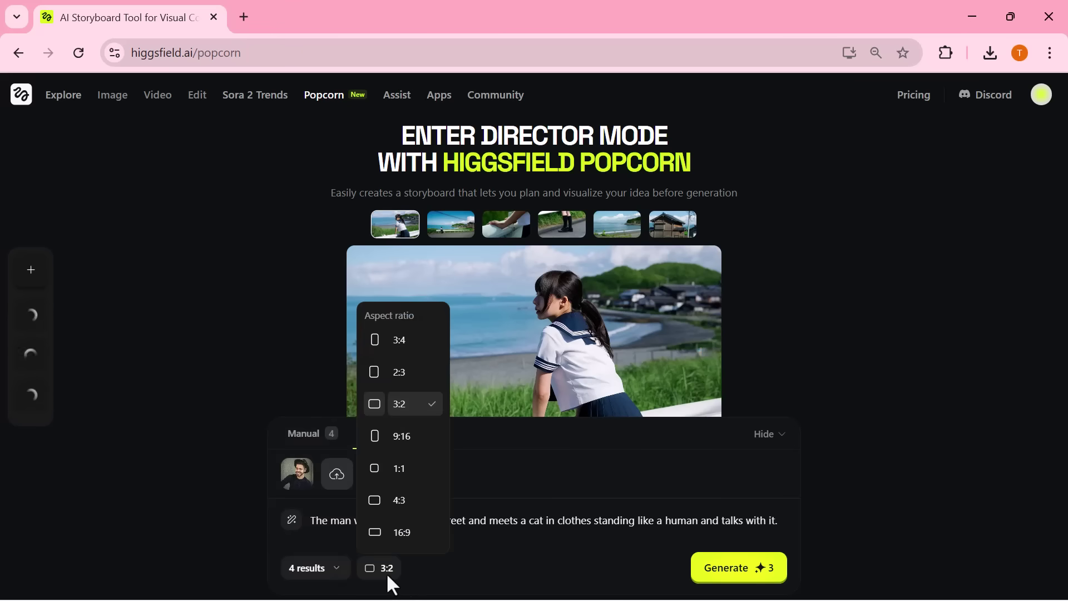
{"action": "left_click", "coordinate": [412, 405]}
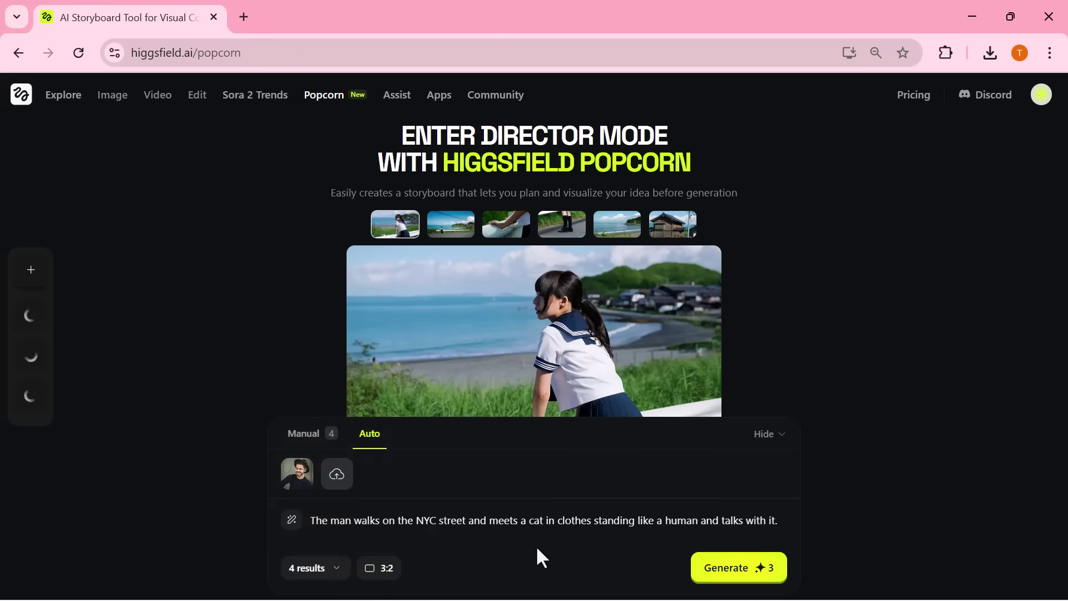
{"action": "left_click", "coordinate": [743, 572]}
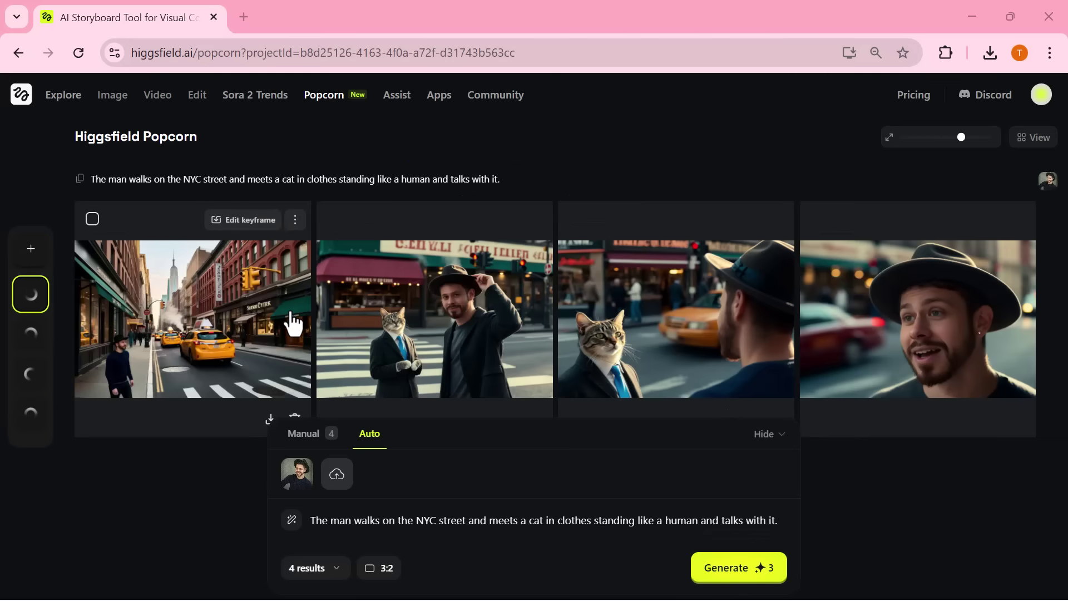
- Flip through the enlarged crosswalk, cat close-up and smiling-man images, then close the preview
{"action": "left_click", "coordinate": [208, 329]}
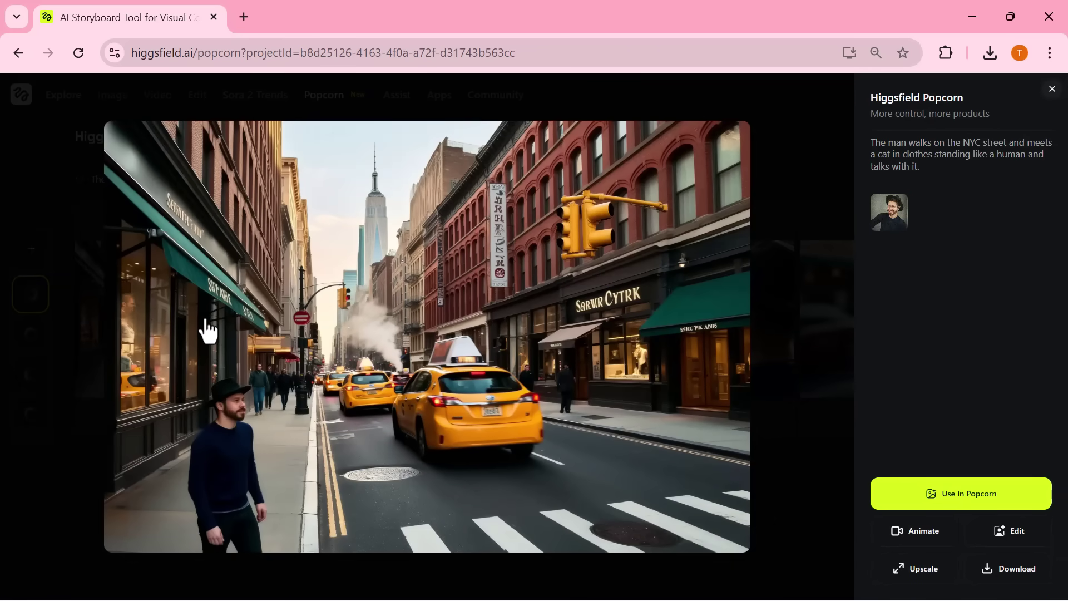
{"action": "key", "text": "Right"}
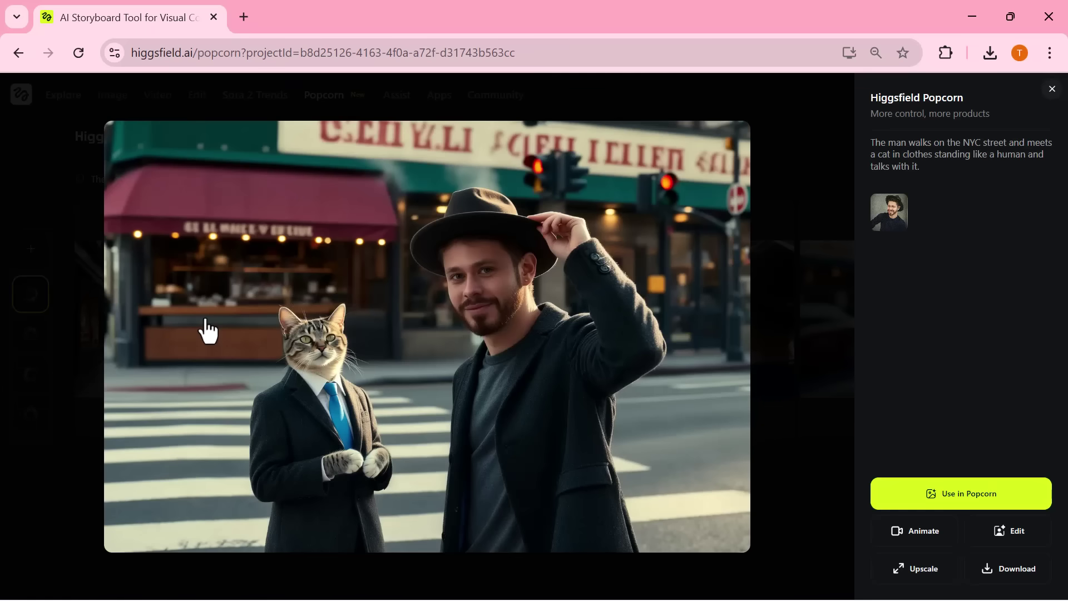
{"action": "key", "text": "Right"}
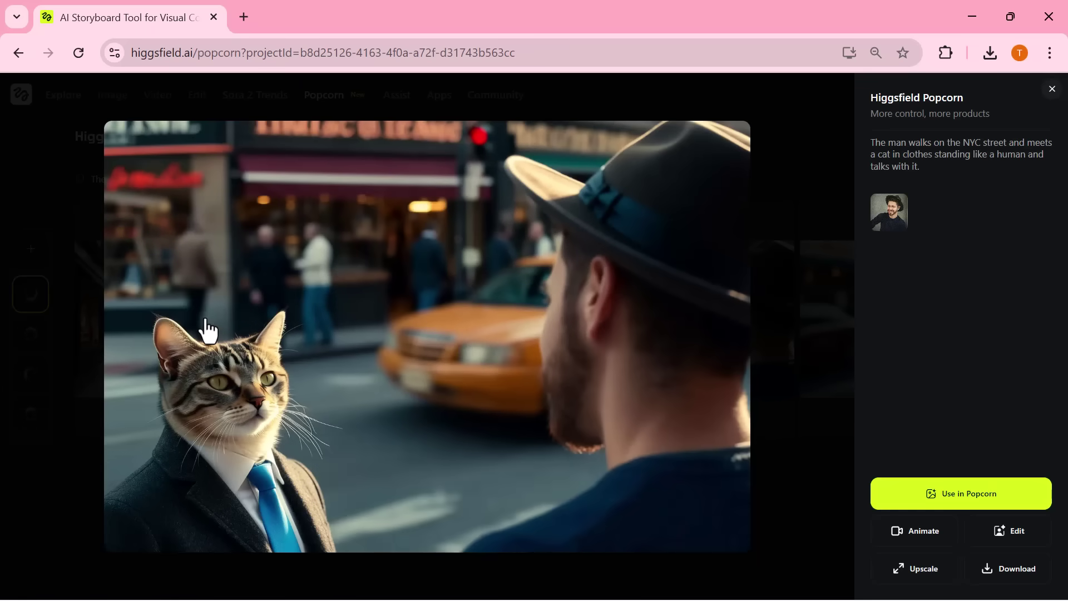
{"action": "key", "text": "Right"}
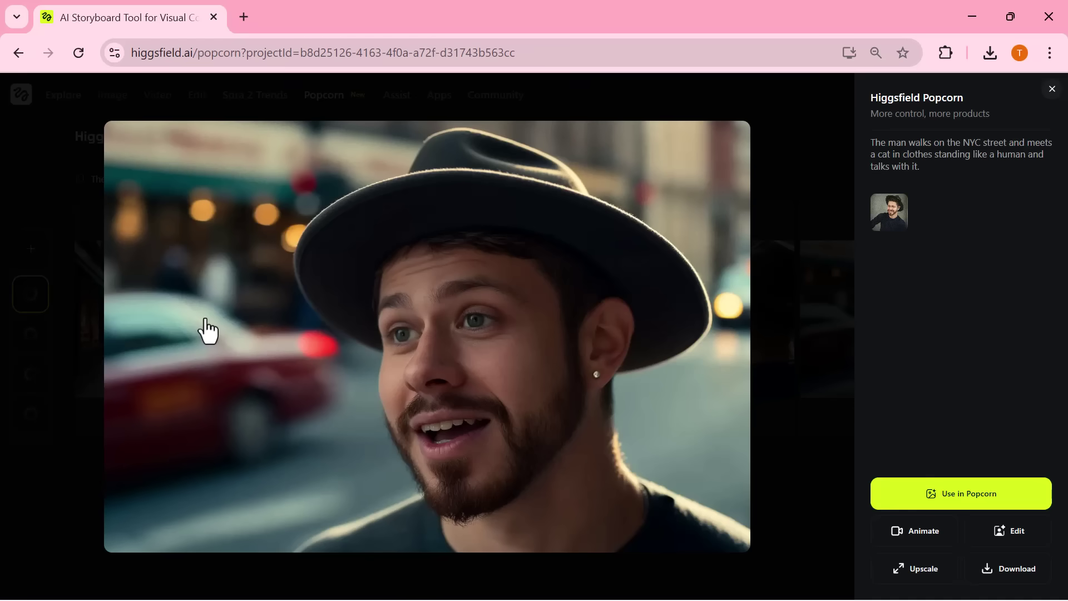
{"action": "key", "text": "Right"}
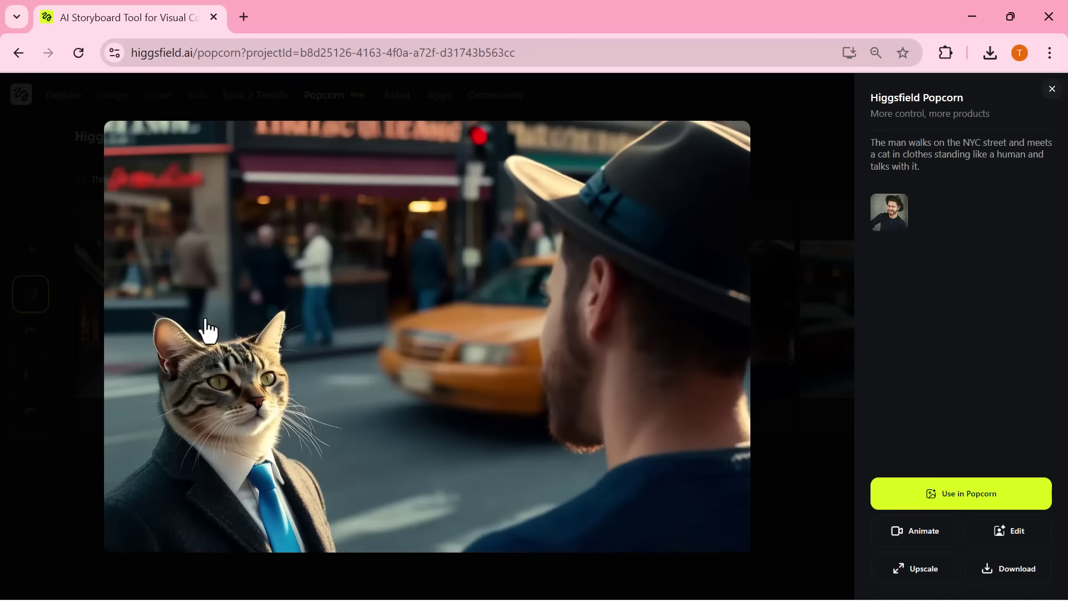
{"action": "key", "text": "Right"}
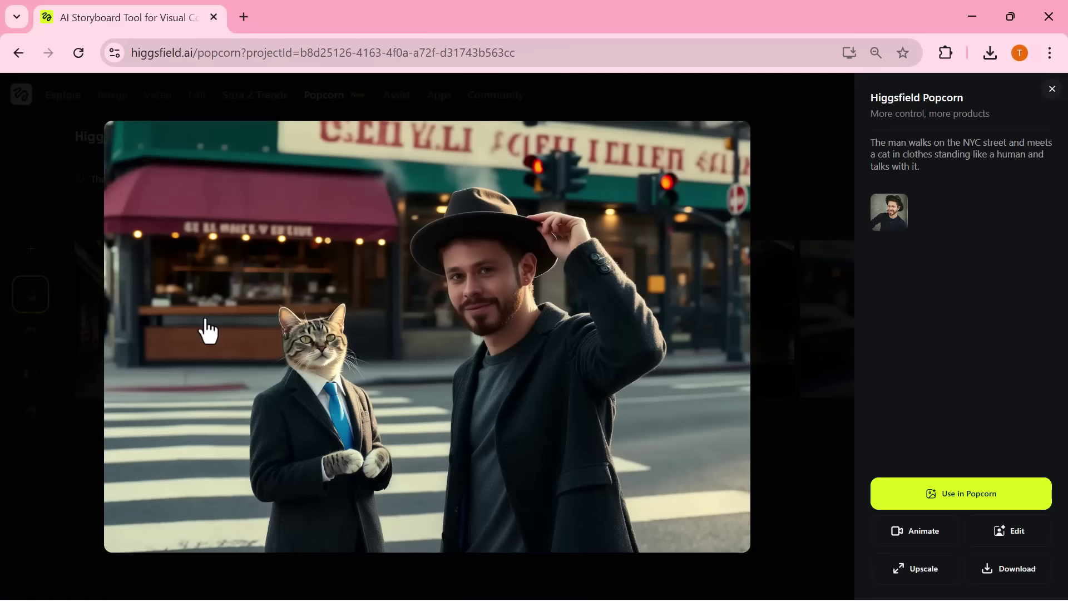
{"action": "key", "text": "Right"}
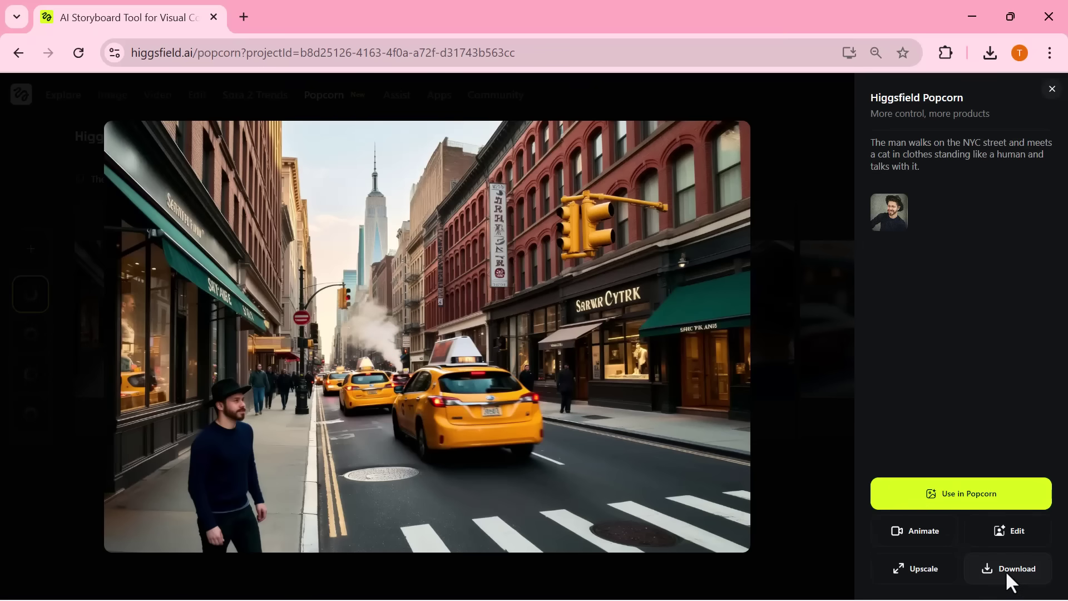
{"action": "key", "text": "Left"}
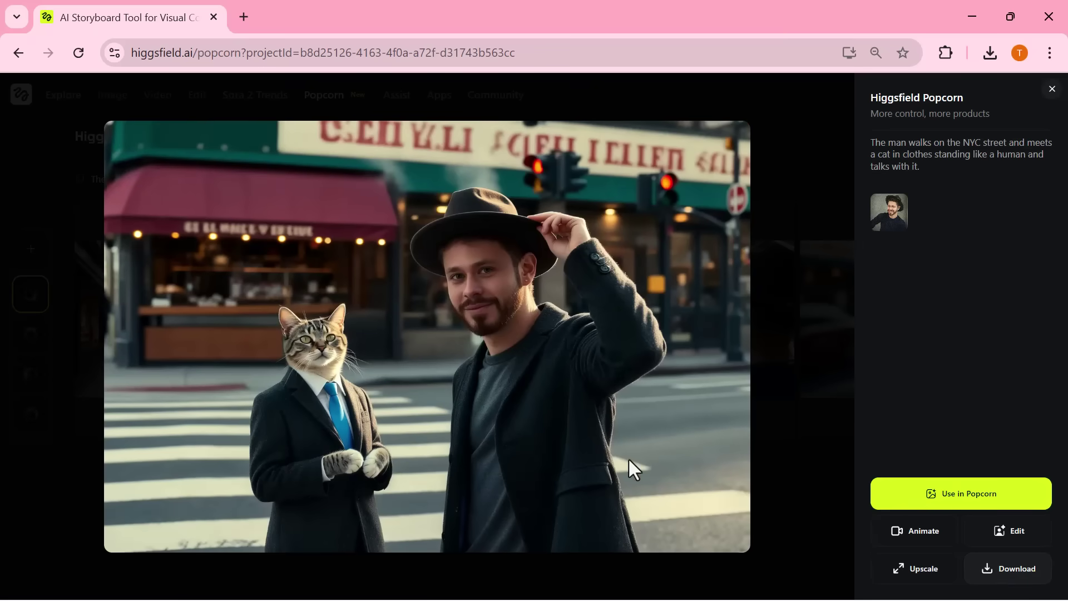
{"action": "key", "text": "Escape"}
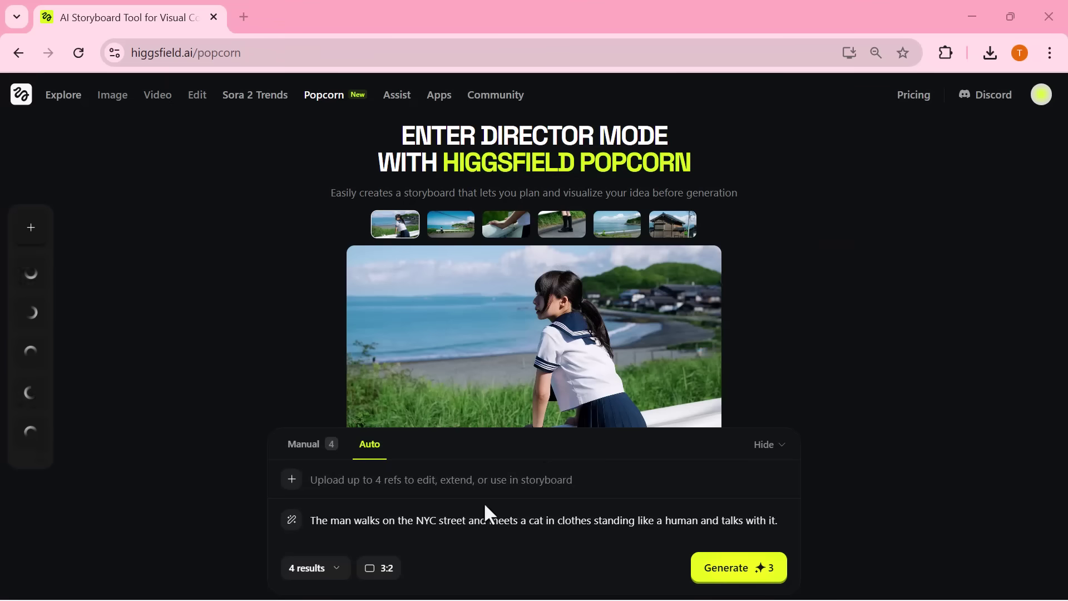
- Switch to Manual mode and upload three reference photos, including pexels-cottonbro-4982172
{"action": "left_click", "coordinate": [312, 444]}
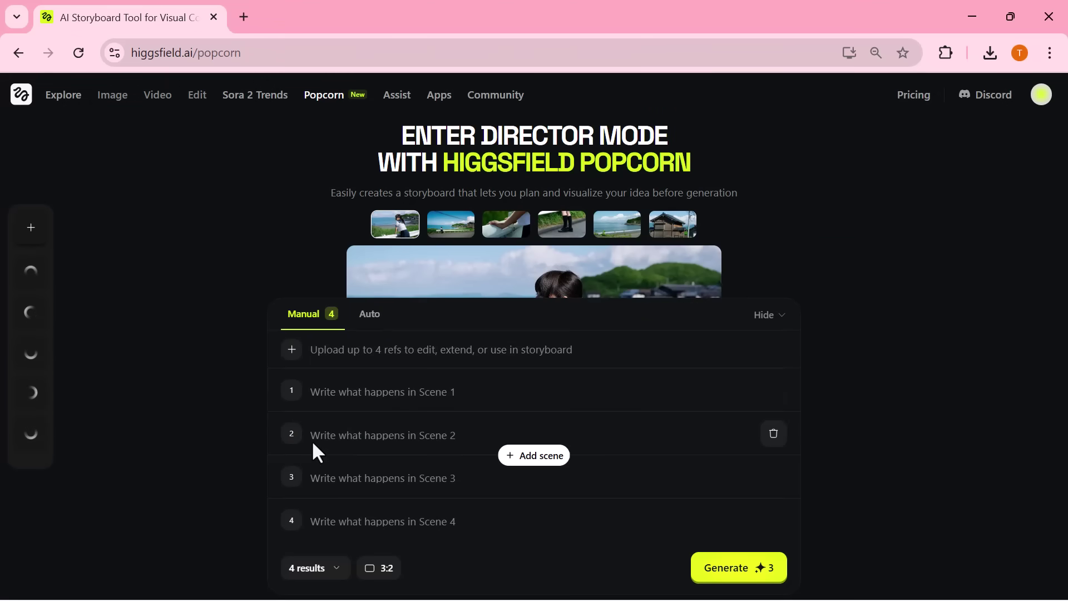
{"action": "left_click", "coordinate": [292, 349]}
{"action": "scroll", "coordinate": [868, 311], "scroll_direction": "down", "scroll_amount": 2}
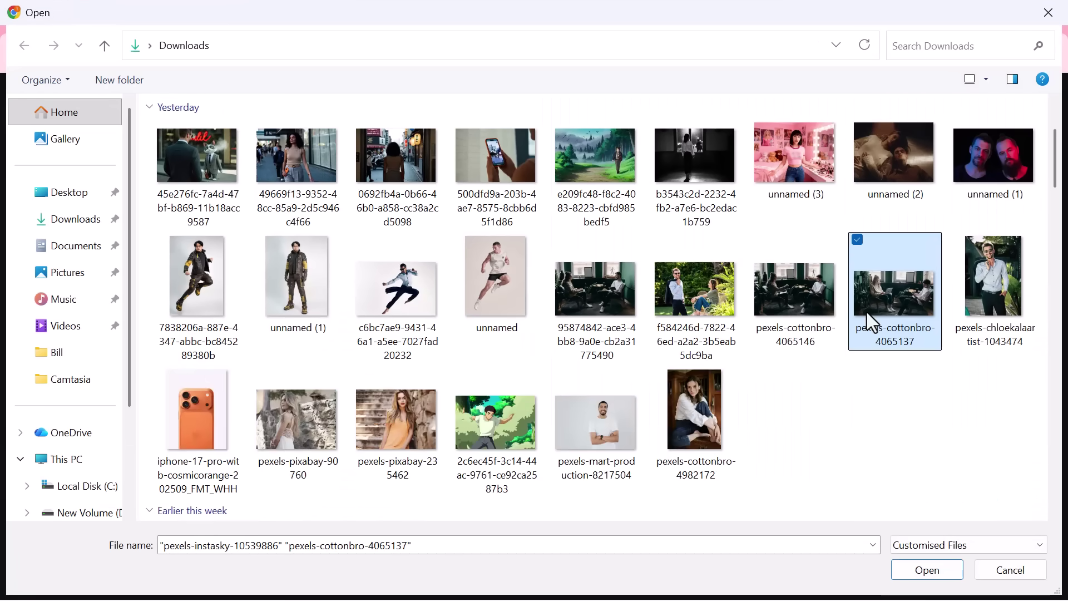
{"action": "left_click", "coordinate": [686, 437], "text": "ctrl"}
{"action": "left_click", "coordinate": [904, 575]}
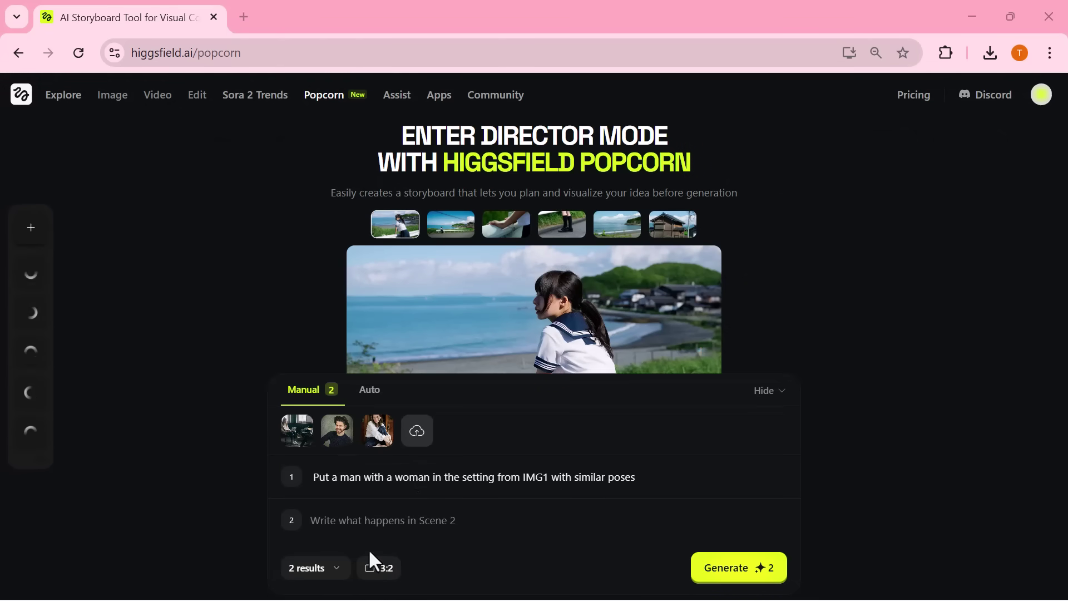
- Paste the Scene 2 description, keep 3:2, and generate the two-scene storyboard
{"action": "left_click", "coordinate": [375, 521]}
{"action": "type", "text": "Put a man with a woman in the setting from IMG2 with similar poses"}
{"action": "left_click", "coordinate": [388, 570]}
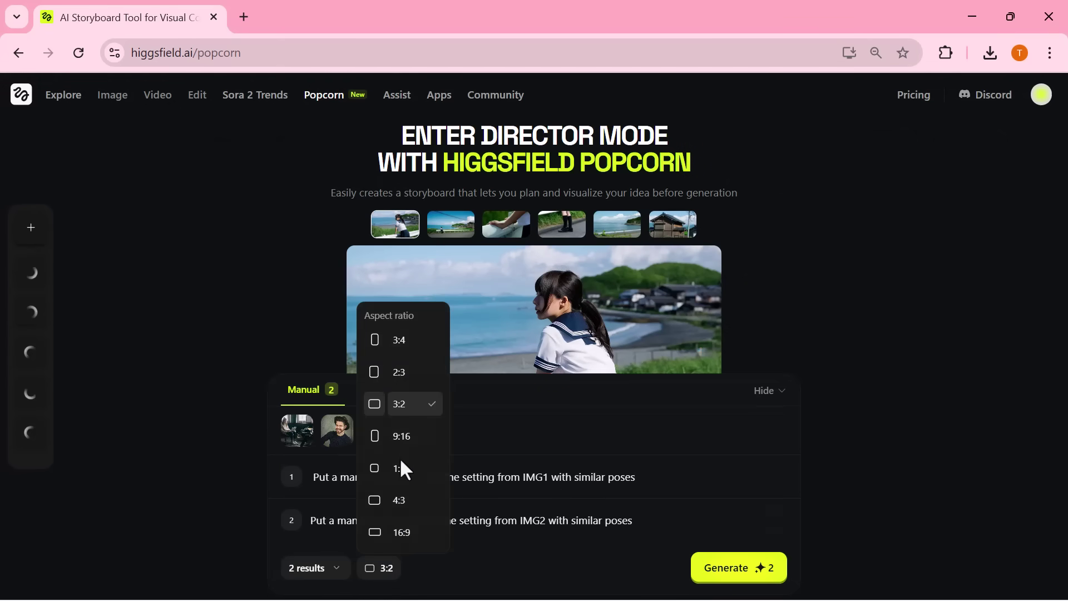
{"action": "left_click", "coordinate": [398, 406]}
{"action": "left_click", "coordinate": [739, 567]}
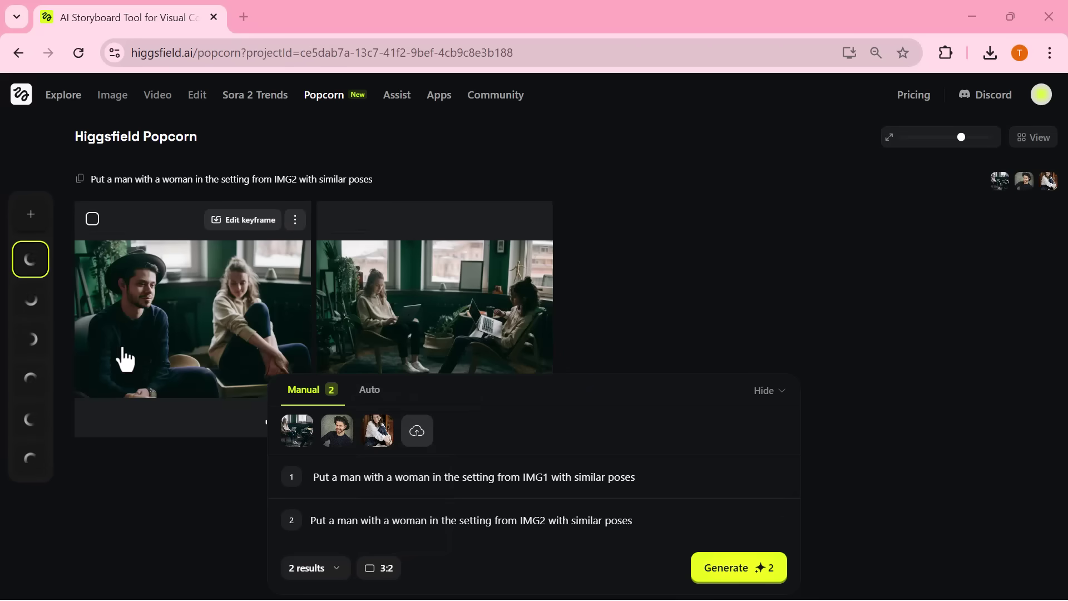
- Enlarge the man-and-woman image and compare it with the two-women-with-laptops image
{"action": "left_click", "coordinate": [204, 306]}
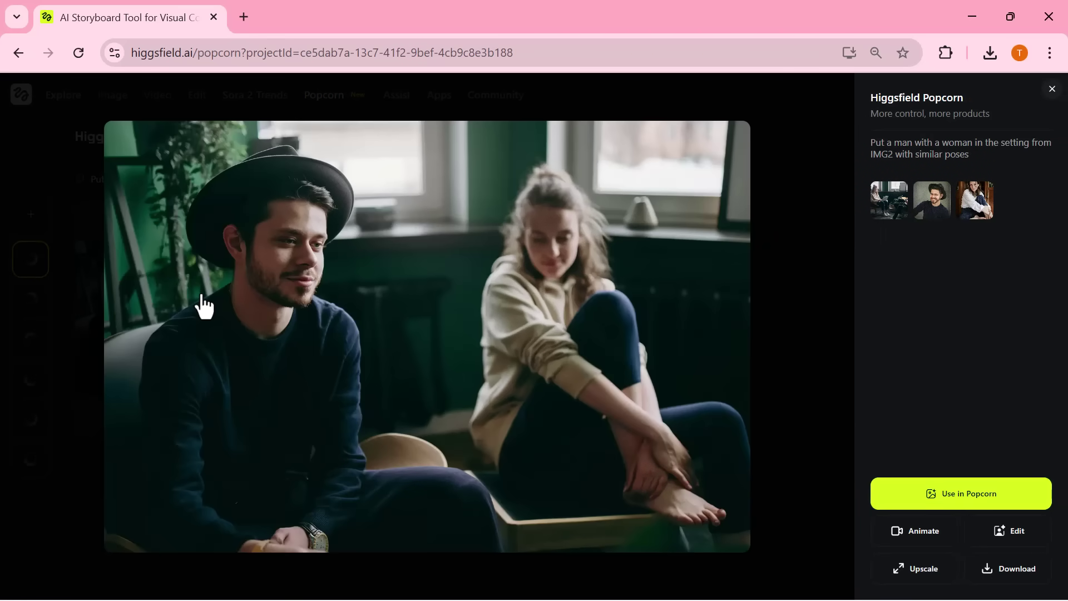
{"action": "key", "text": "Right"}
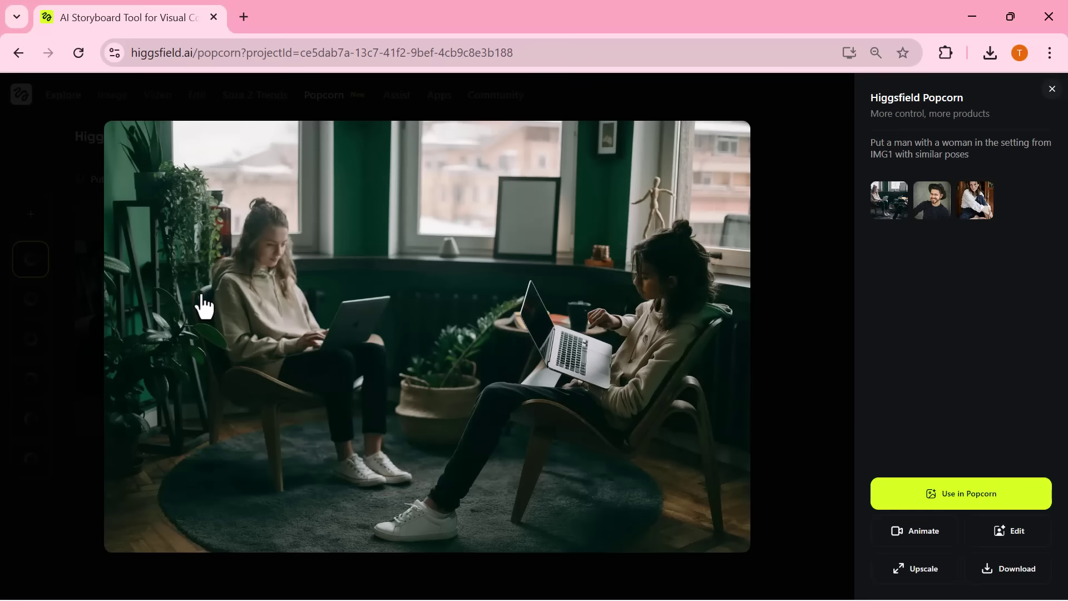
{"action": "key", "text": "Right"}
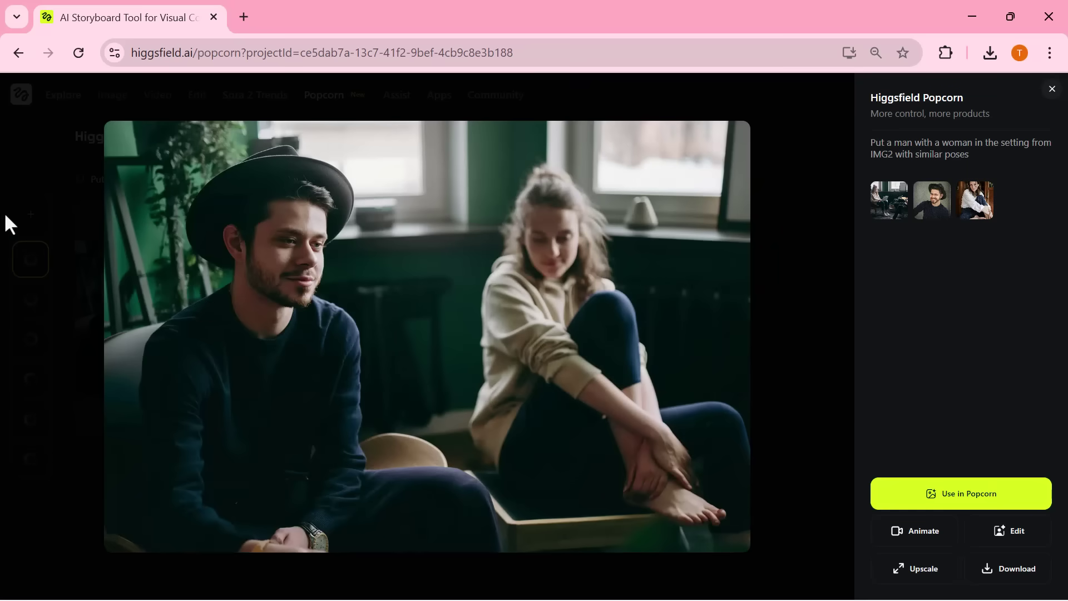
{"action": "left_click", "coordinate": [80, 248]}
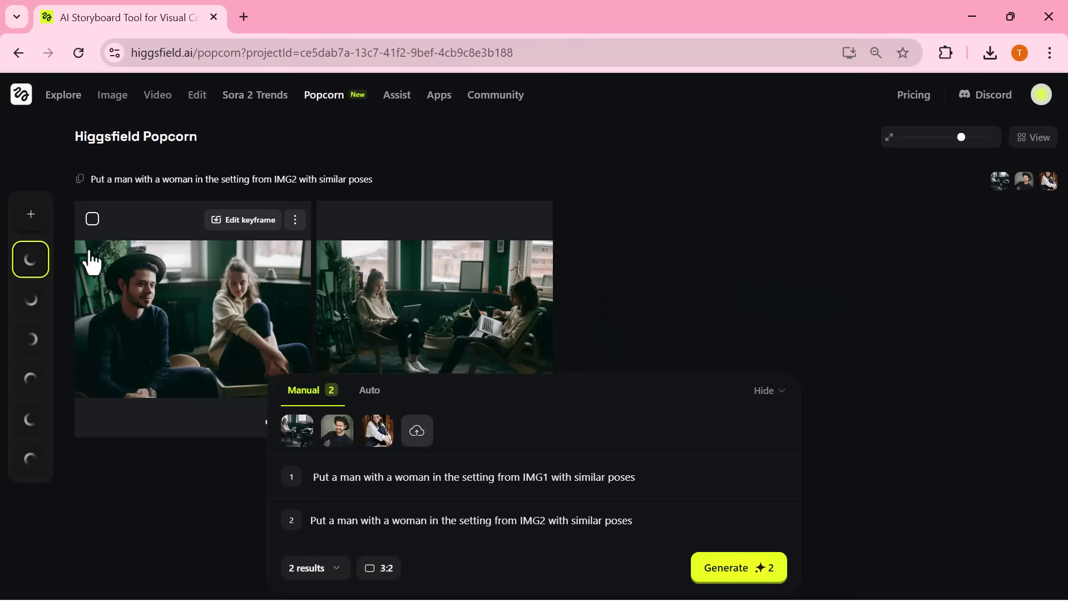
- Download the second storyboard image as a PNG
{"action": "scroll", "coordinate": [161, 301], "scroll_direction": "down", "scroll_amount": 2}
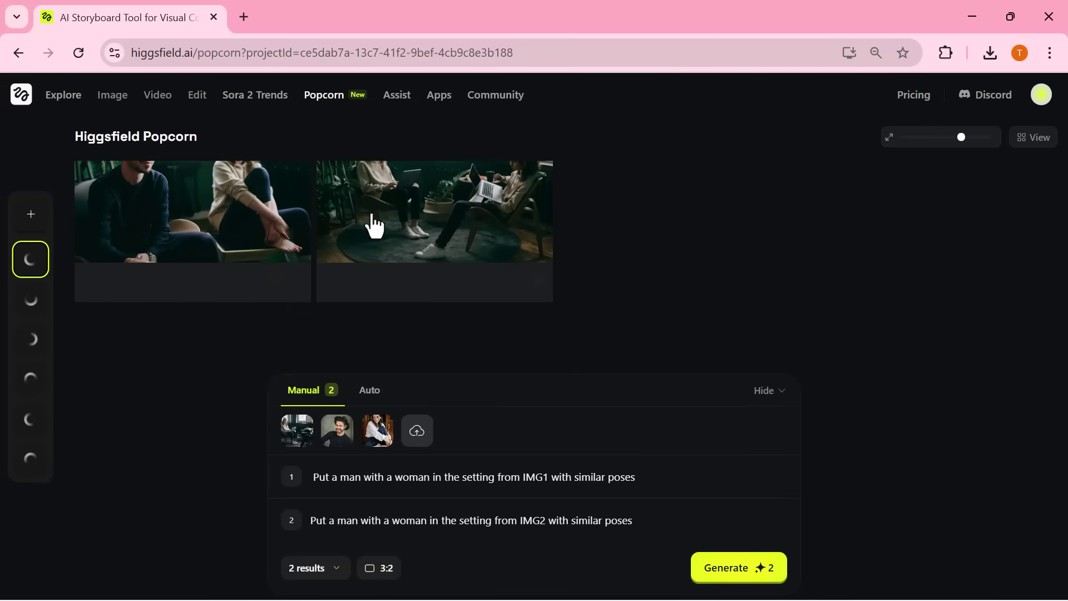
{"action": "scroll", "coordinate": [384, 216], "scroll_direction": "up", "scroll_amount": 2}
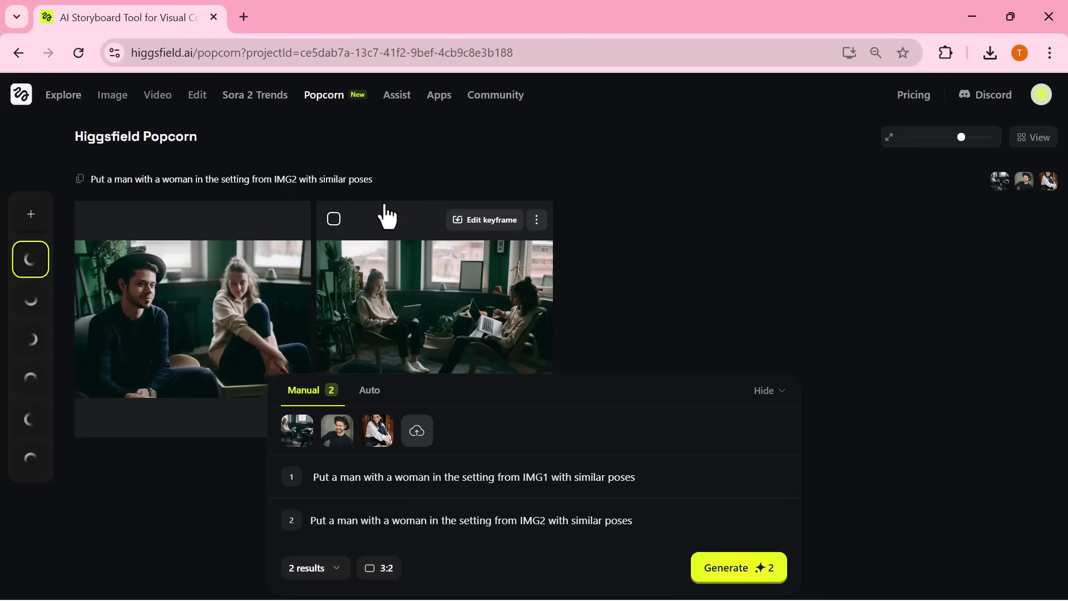
{"action": "left_click", "coordinate": [385, 216]}
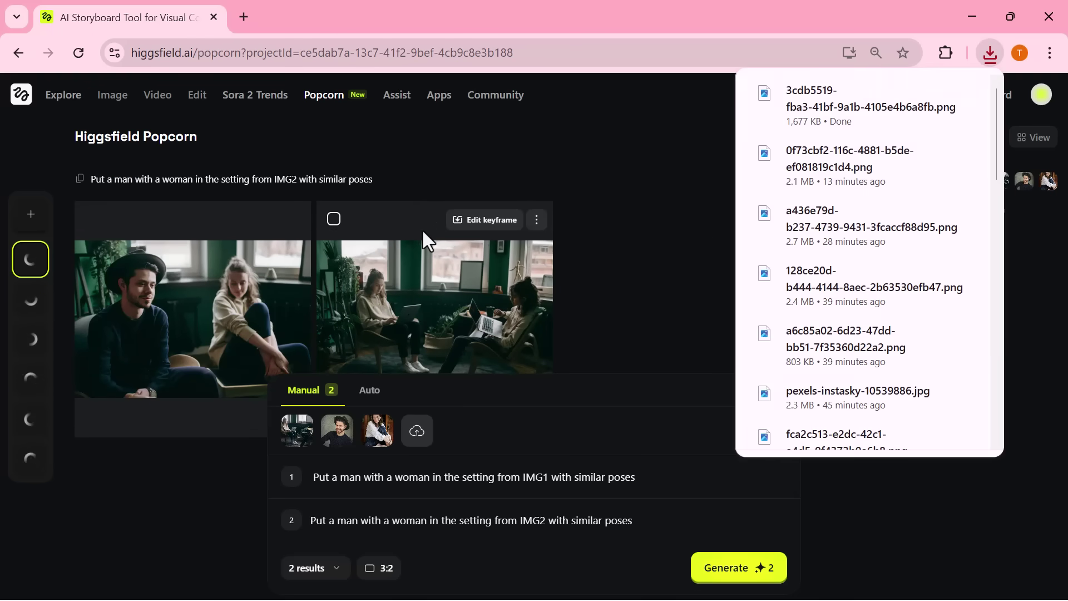
{"action": "scroll", "coordinate": [483, 303], "scroll_direction": "down", "scroll_amount": 2}
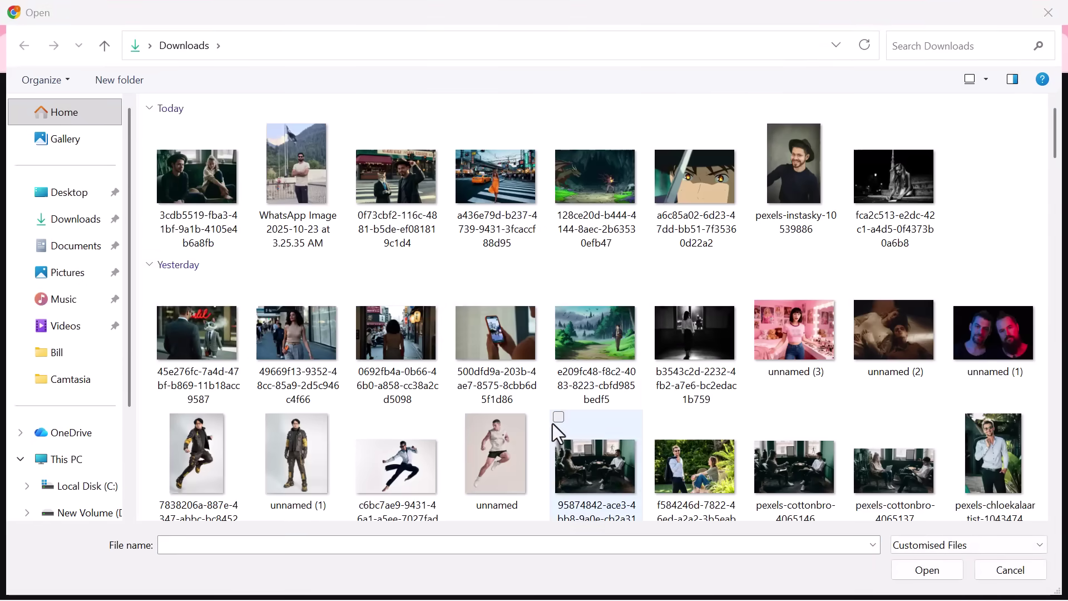
- Upload the jumping-pose photo and the standing man's portrait as references
{"action": "left_click", "coordinate": [497, 445]}
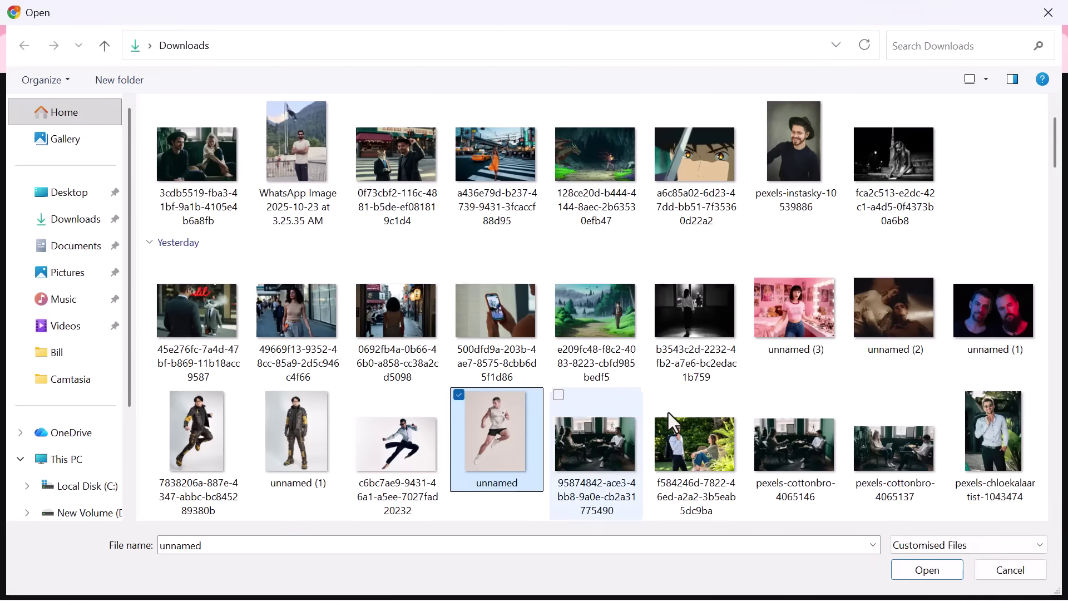
{"action": "left_click", "coordinate": [1008, 438], "text": "ctrl"}
{"action": "left_click", "coordinate": [913, 567]}
- Paste the action-pose prompt, keep 3:2, and generate the image
{"action": "left_click", "coordinate": [335, 519]}
{"action": "type", "text": "Do the same action pose as in the IMG2 for the character in IMG1, the background is plain white"}
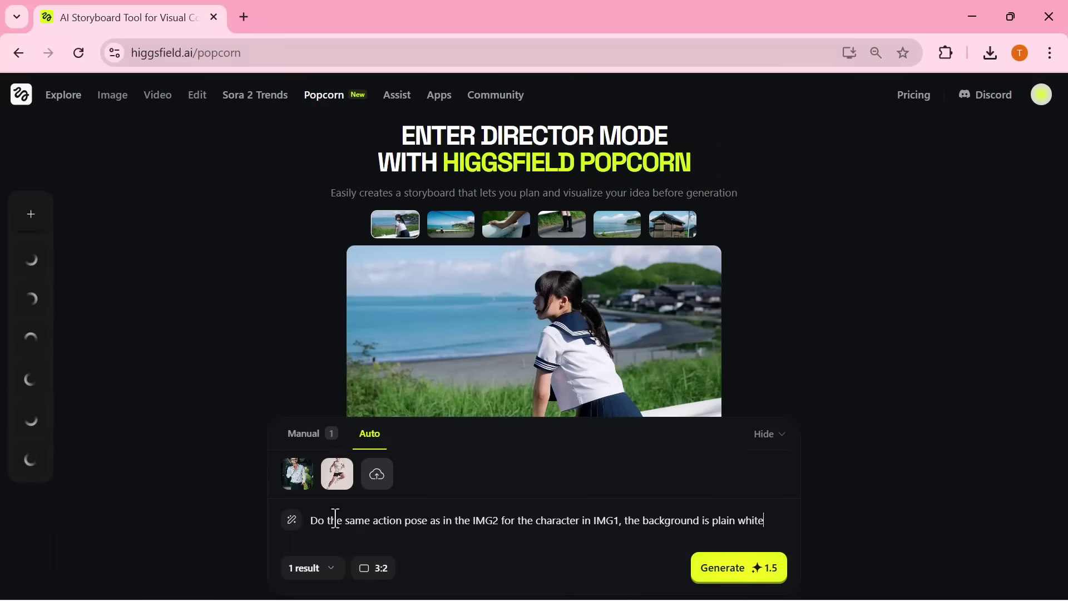
{"action": "left_click", "coordinate": [371, 568]}
{"action": "left_click", "coordinate": [399, 413]}
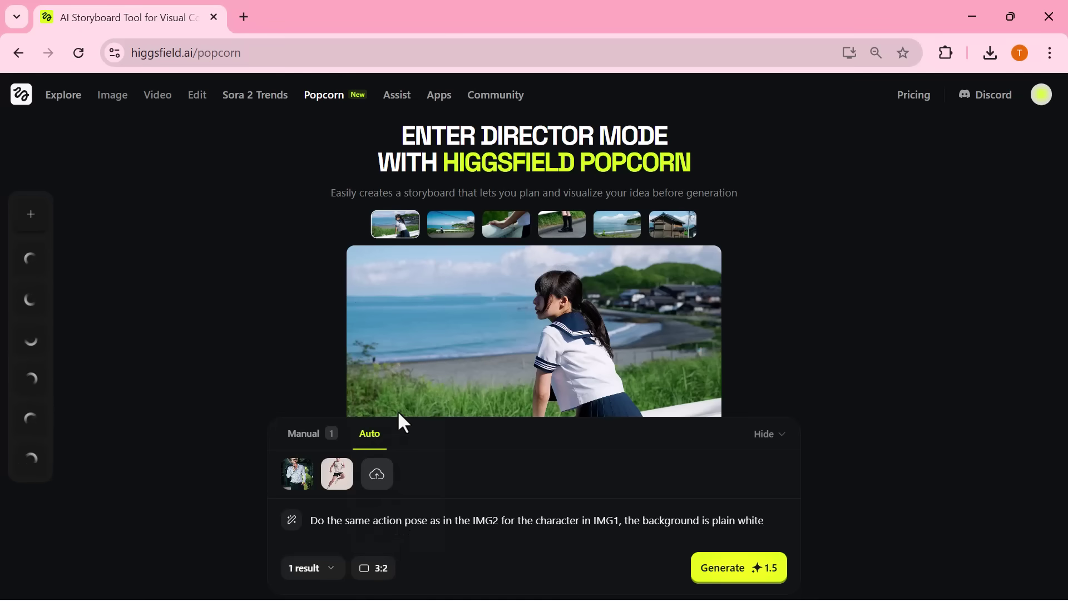
{"action": "left_click", "coordinate": [753, 563]}
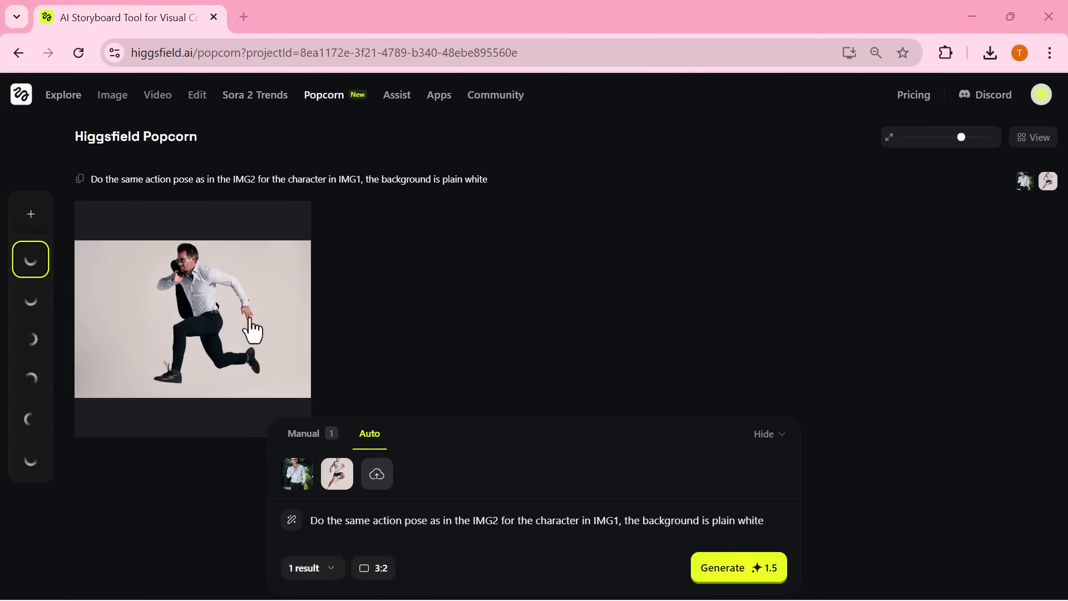
- Zoom the browser out to see the whole project with the jumping-pose keyframe
{"action": "mouse_move", "coordinate": [251, 333]}
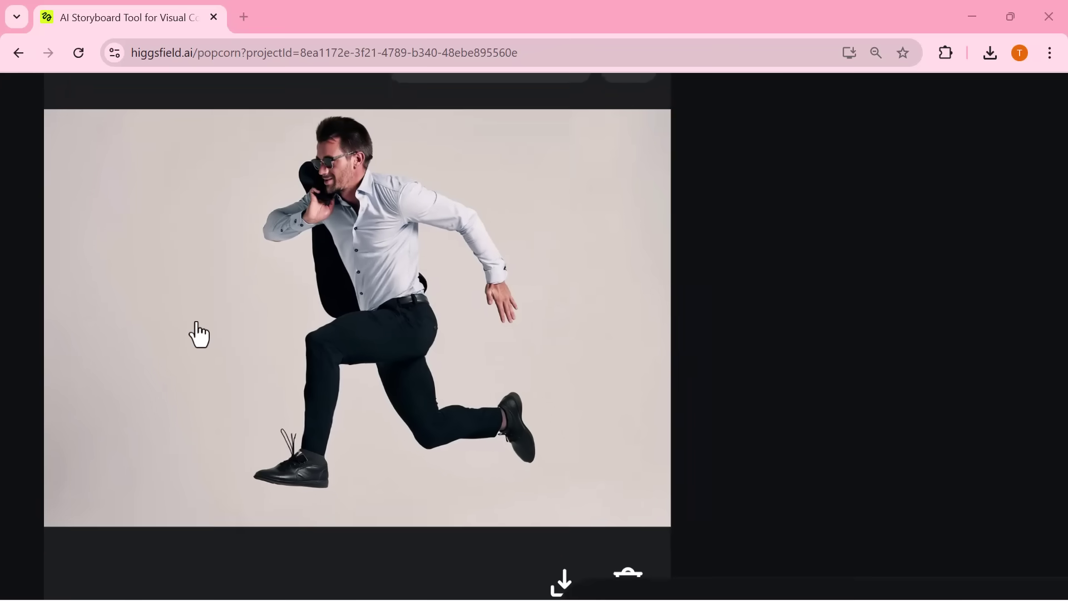
{"action": "key", "text": "ctrl+minus"}
{"action": "key", "text": "ctrl+minus"}
{"action": "key", "text": "ctrl+minus"}
{"action": "key", "text": "ctrl+minus"}
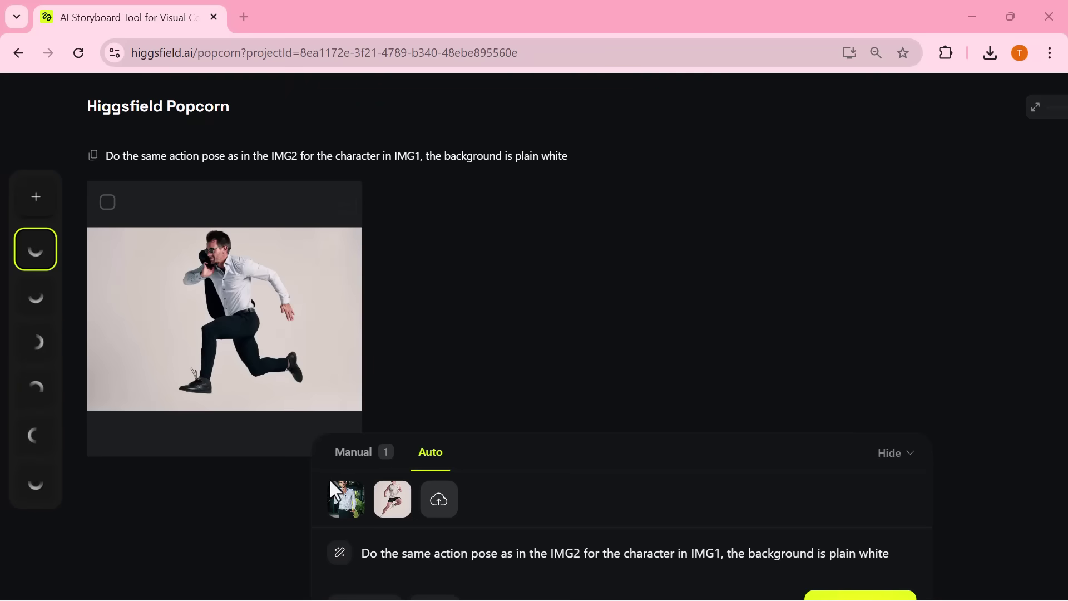
{"action": "key", "text": "ctrl+plus"}
{"action": "key", "text": "ctrl+plus"}
{"action": "key", "text": "ctrl+plus"}
{"action": "key", "text": "ctrl+plus"}
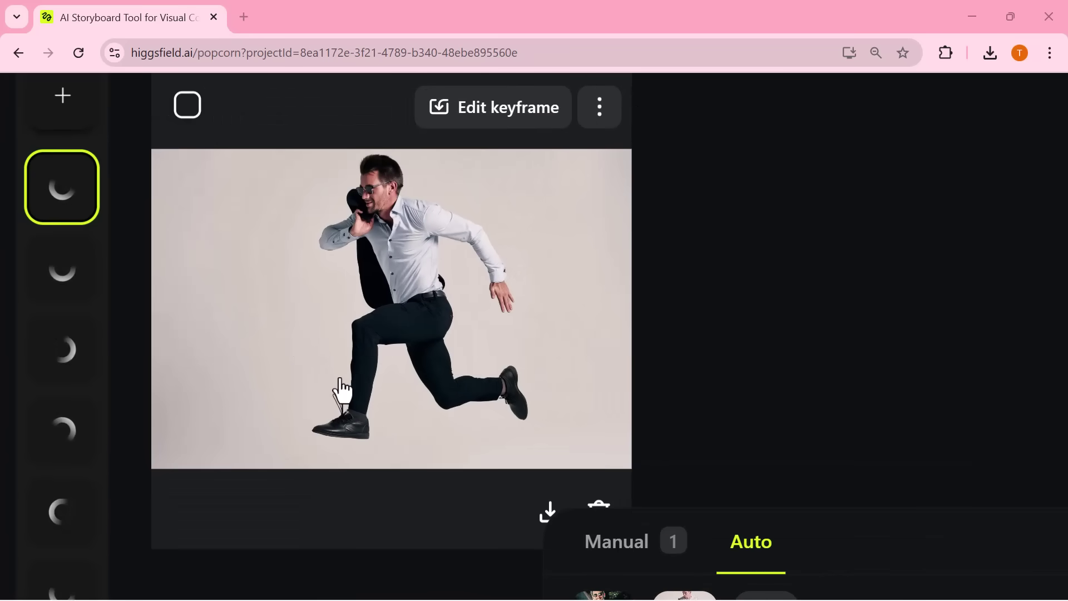
{"action": "key", "text": "ctrl+minus"}
{"action": "key", "text": "ctrl+minus"}
{"action": "key", "text": "ctrl+minus"}
{"action": "key", "text": "ctrl+minus"}
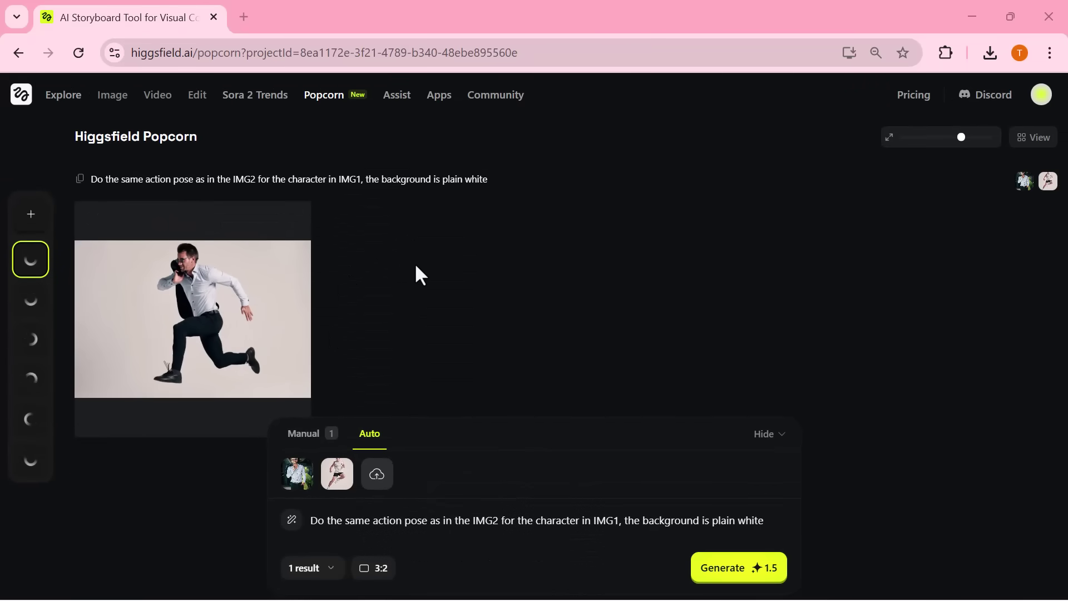
{"action": "mouse_move", "coordinate": [309, 285]}
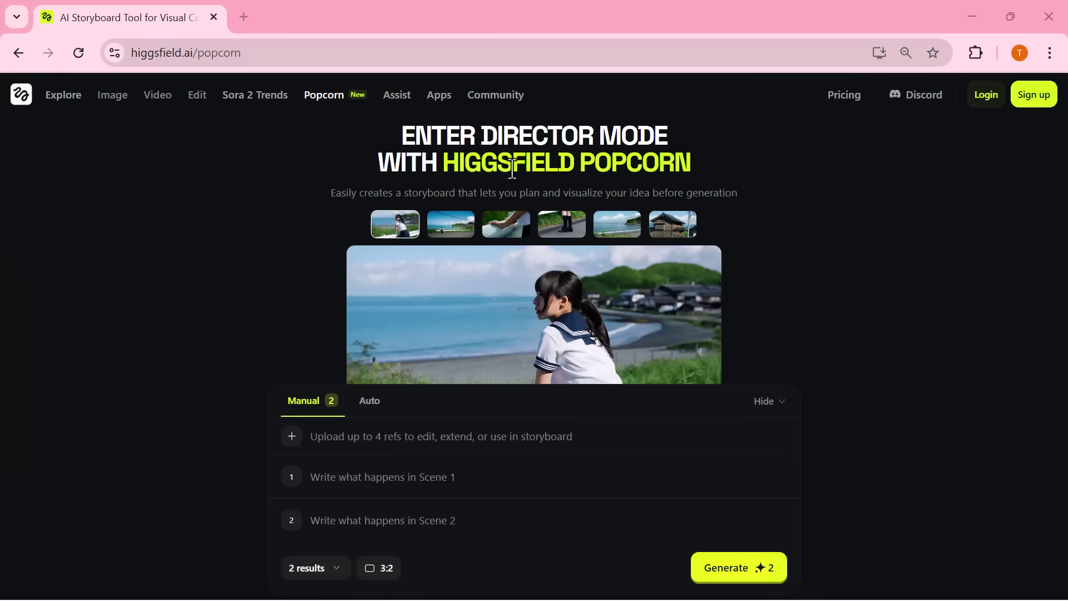
- Preview the coastal, railing, legs, beach and wooden-house sample frames, then return to Explore
{"action": "left_click", "coordinate": [450, 219]}
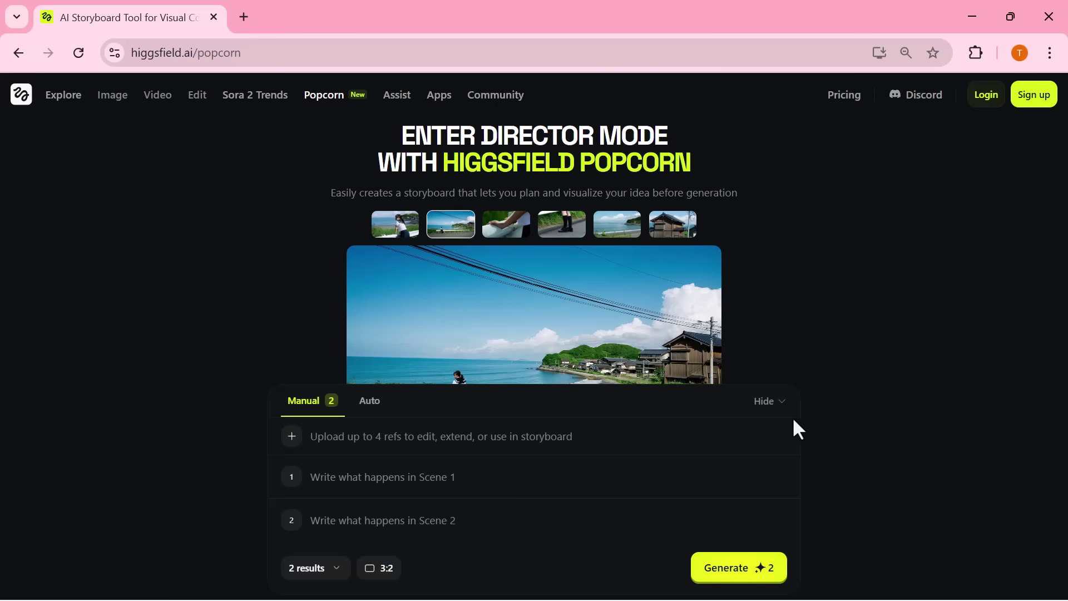
{"action": "left_click", "coordinate": [783, 400]}
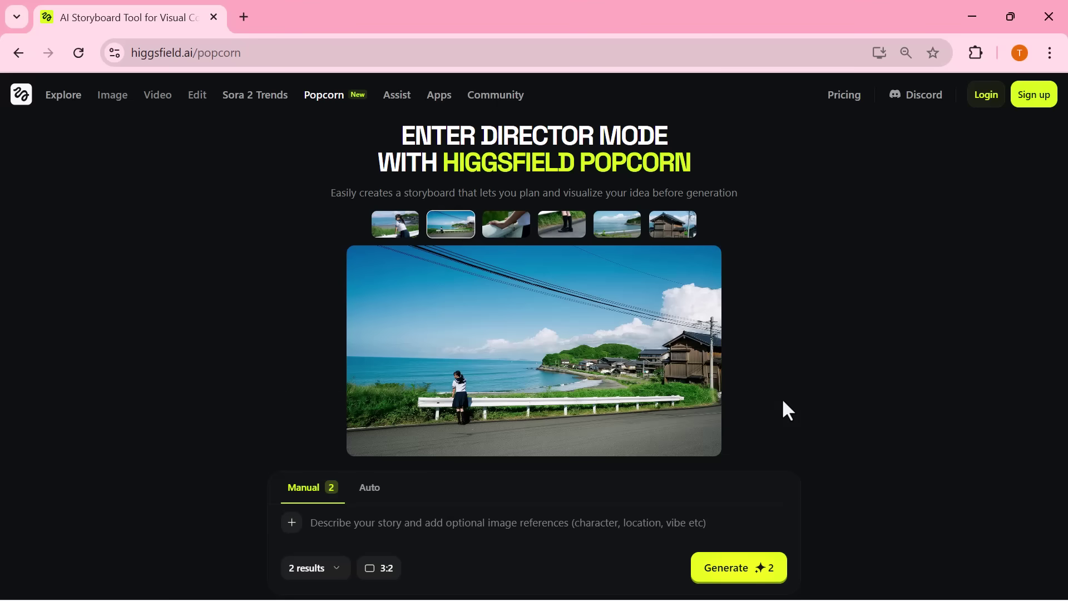
{"action": "left_click", "coordinate": [520, 225]}
{"action": "left_click", "coordinate": [562, 225]}
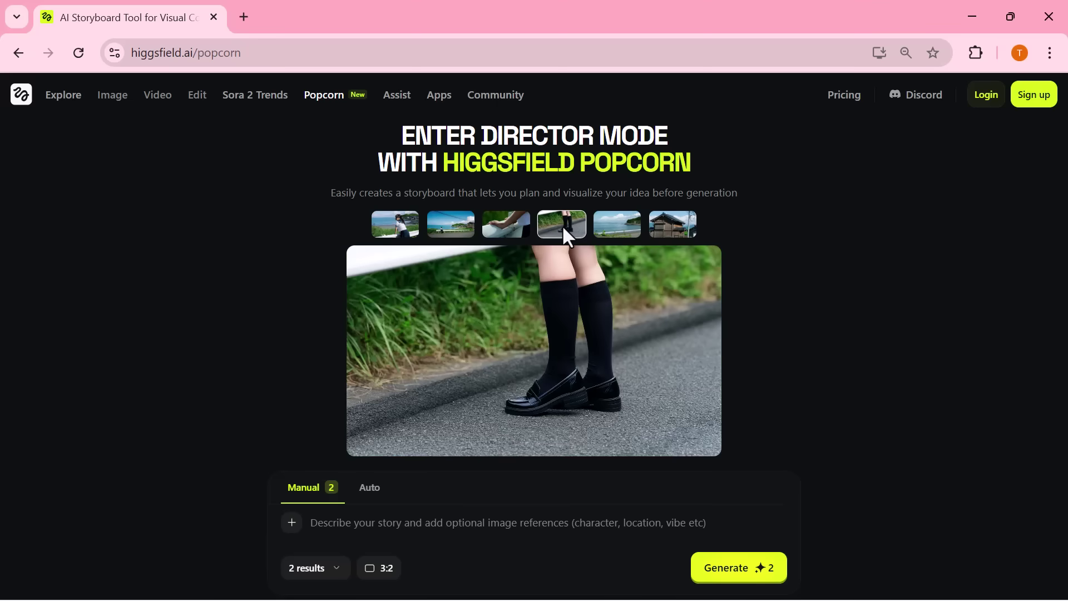
{"action": "left_click", "coordinate": [615, 227]}
{"action": "left_click", "coordinate": [669, 224]}
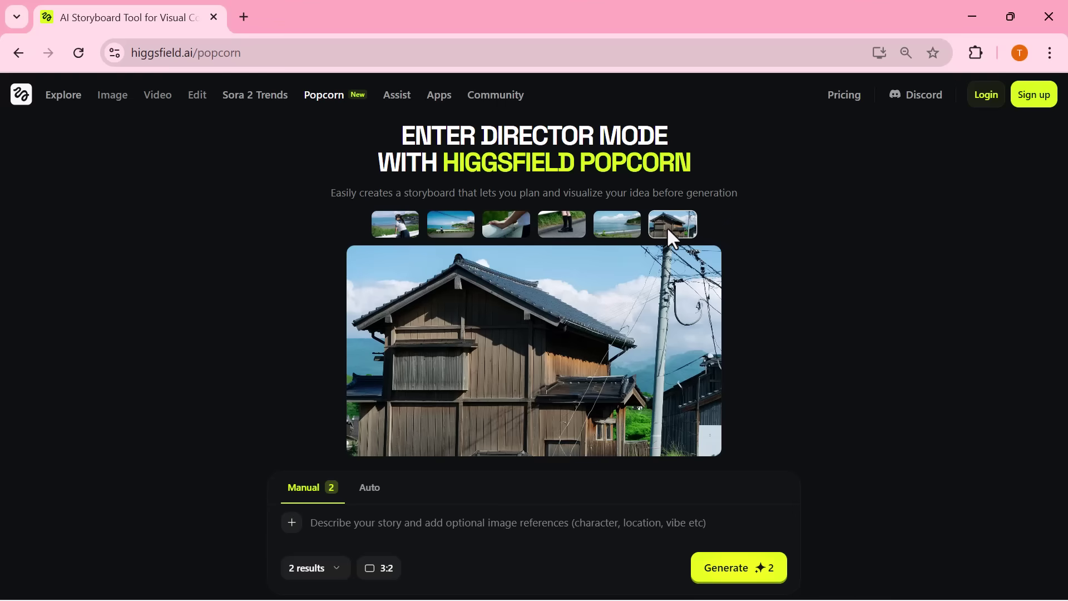
{"action": "left_click", "coordinate": [392, 218]}
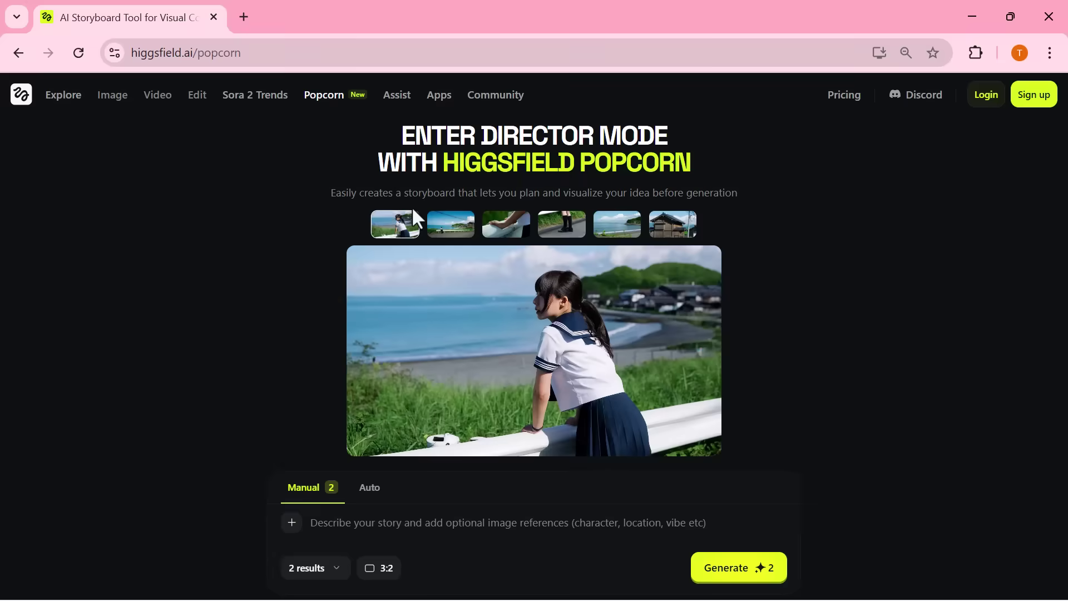
{"action": "key", "text": "alt+Left"}
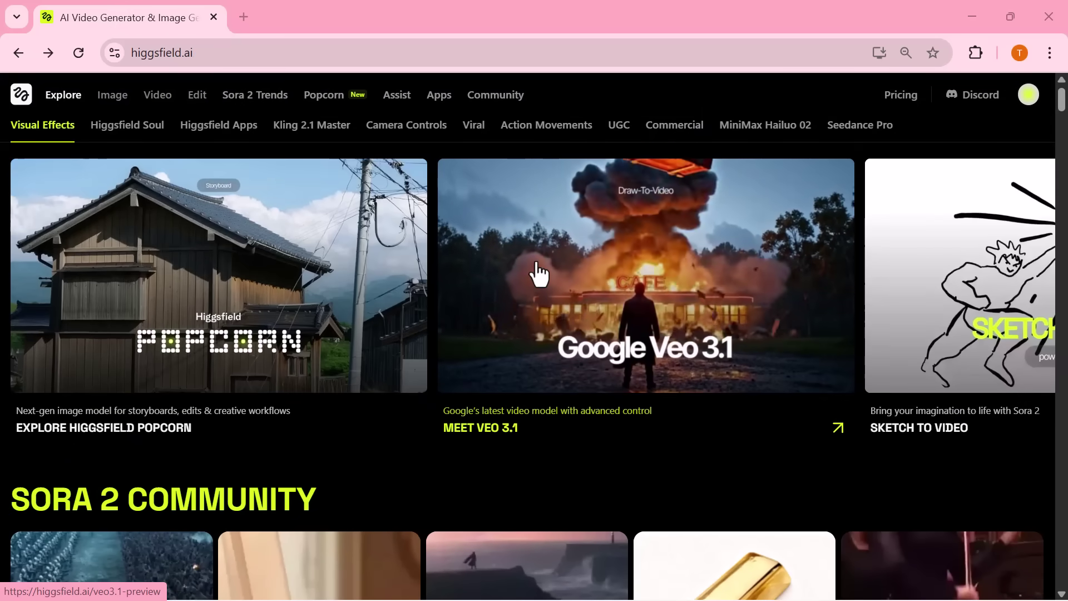
- Scroll through the Sora 2, WAN 2.5, Visual Effects and Soul galleries, then open Popcorn
{"action": "scroll", "coordinate": [538, 273], "scroll_direction": "down", "scroll_amount": 1}
{"action": "scroll", "coordinate": [538, 273], "scroll_direction": "down", "scroll_amount": 2}
{"action": "scroll", "coordinate": [539, 274], "scroll_direction": "down", "scroll_amount": 5}
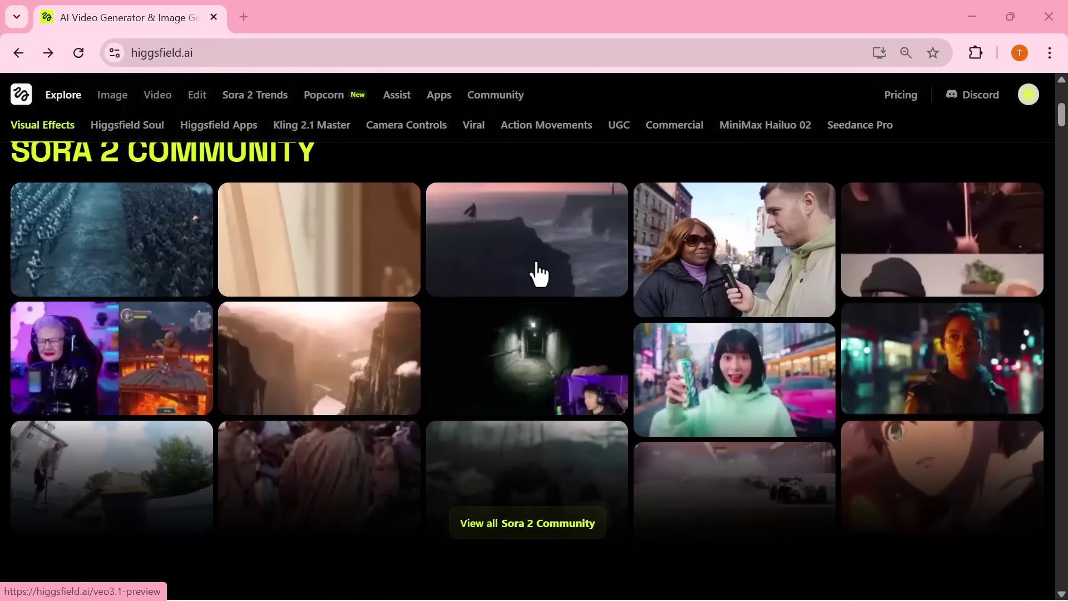
{"action": "scroll", "coordinate": [539, 273], "scroll_direction": "down", "scroll_amount": 6}
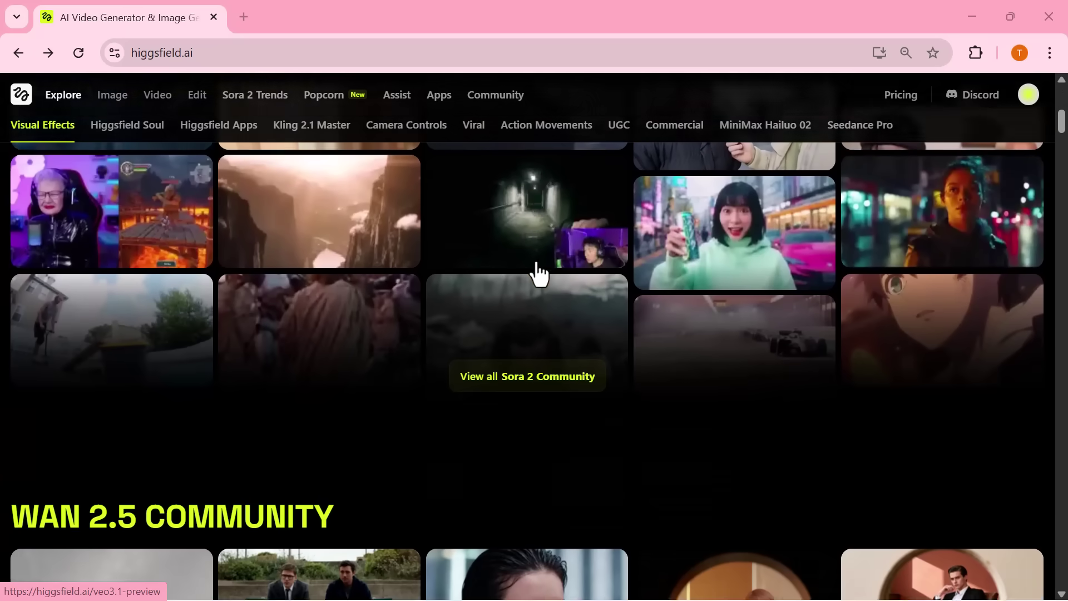
{"action": "scroll", "coordinate": [538, 273], "scroll_direction": "down", "scroll_amount": 4}
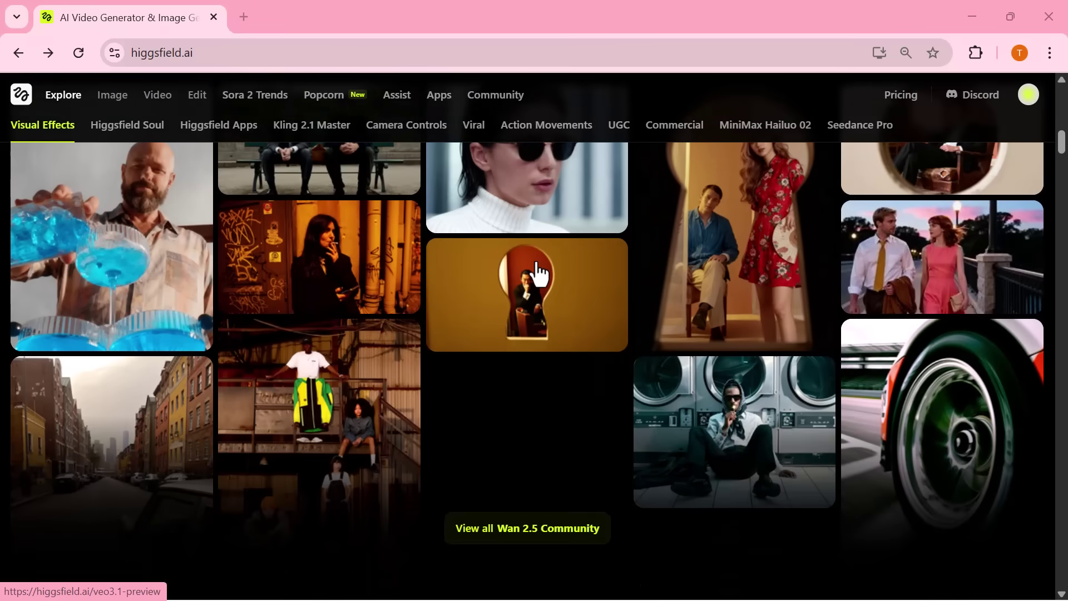
{"action": "scroll", "coordinate": [539, 274], "scroll_direction": "down", "scroll_amount": 11}
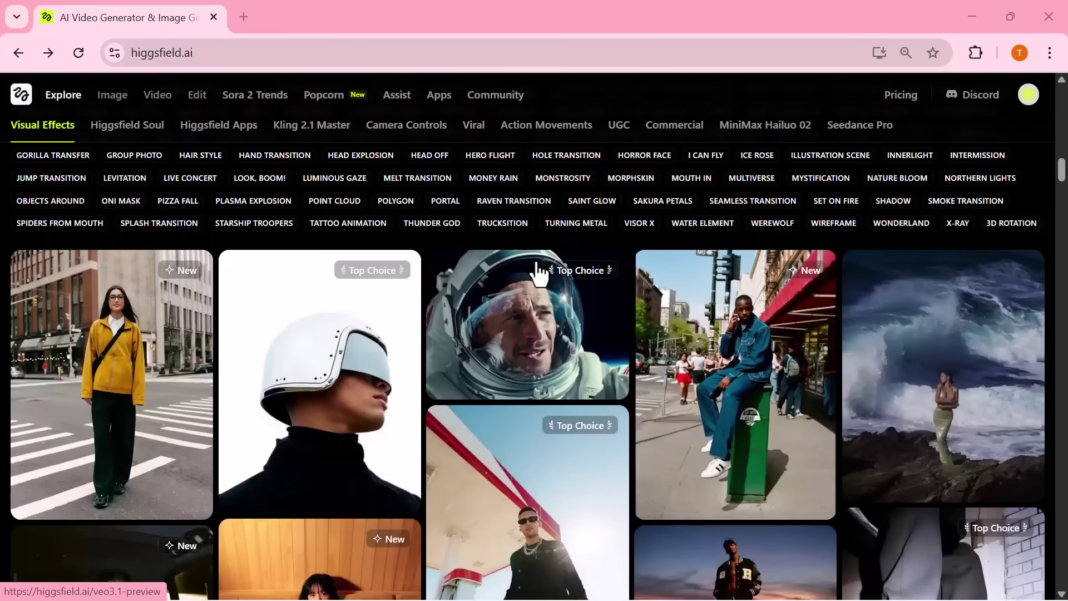
{"action": "scroll", "coordinate": [538, 273], "scroll_direction": "down", "scroll_amount": 4}
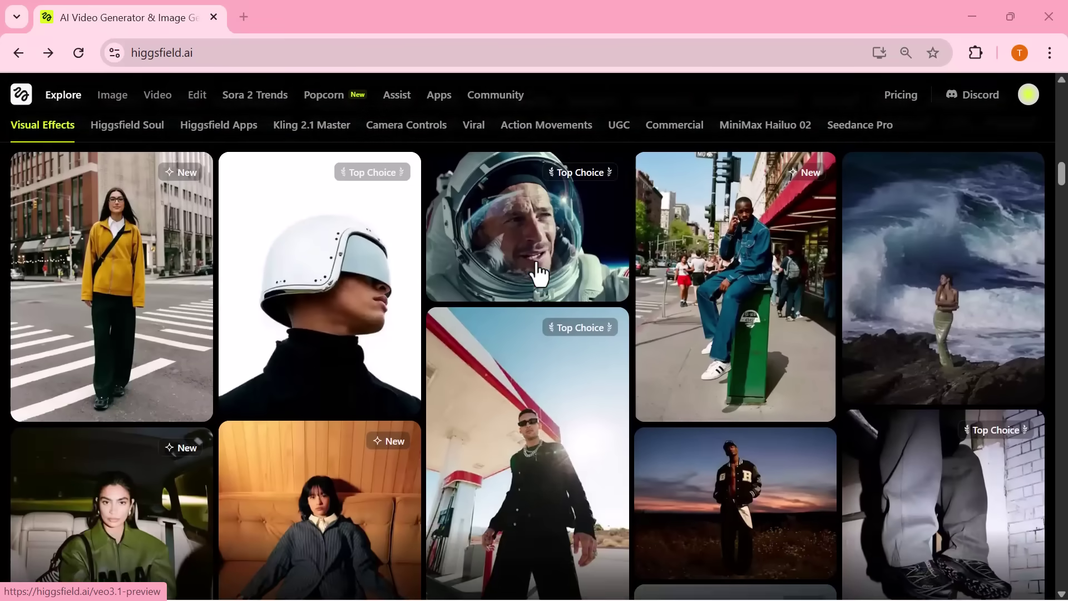
{"action": "scroll", "coordinate": [538, 274], "scroll_direction": "down", "scroll_amount": 10}
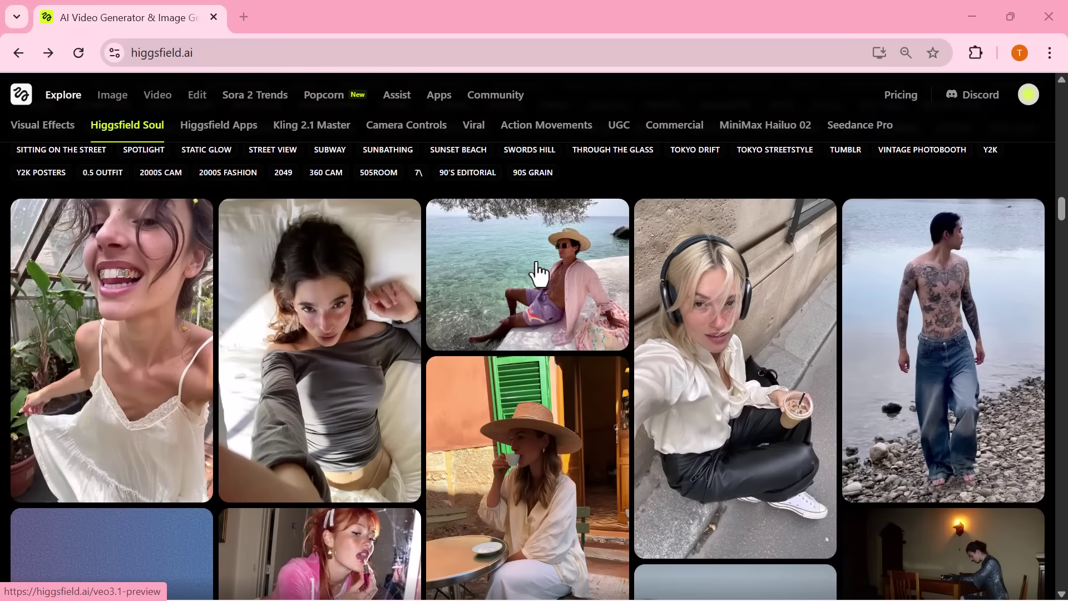
{"action": "scroll", "coordinate": [538, 273], "scroll_direction": "down", "scroll_amount": 3}
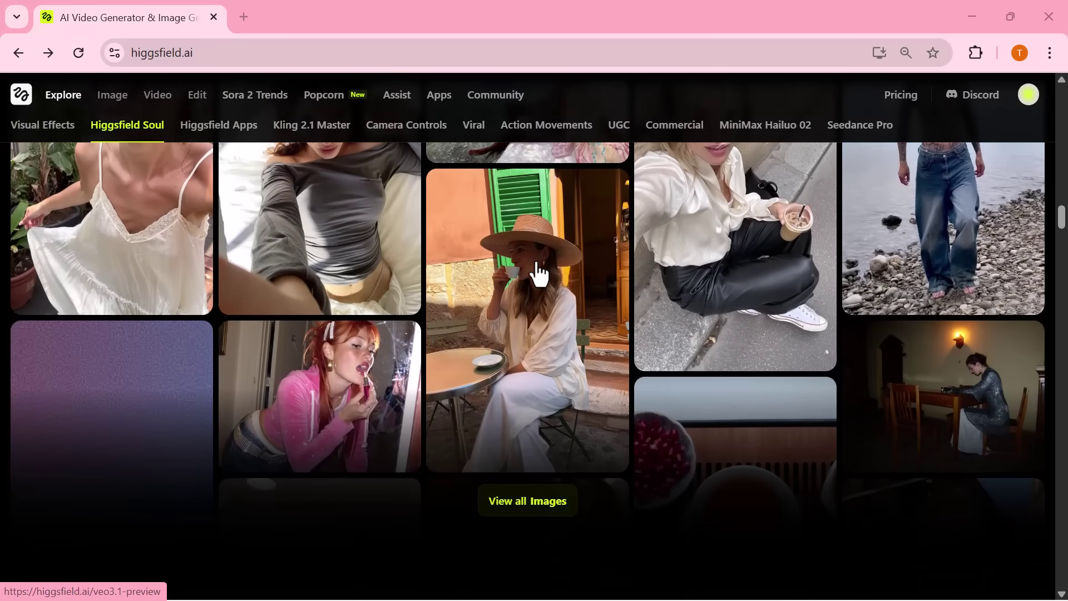
{"action": "scroll", "coordinate": [538, 273], "scroll_direction": "down", "scroll_amount": 7}
{"action": "scroll", "coordinate": [537, 273], "scroll_direction": "up", "scroll_amount": 3}
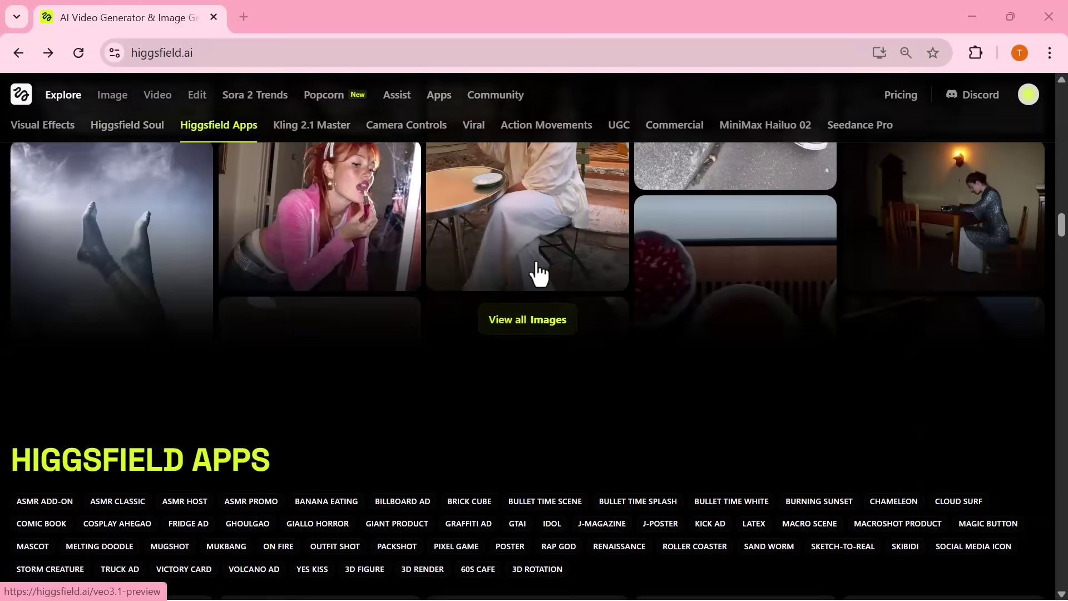
{"action": "scroll", "coordinate": [538, 273], "scroll_direction": "up", "scroll_amount": 20}
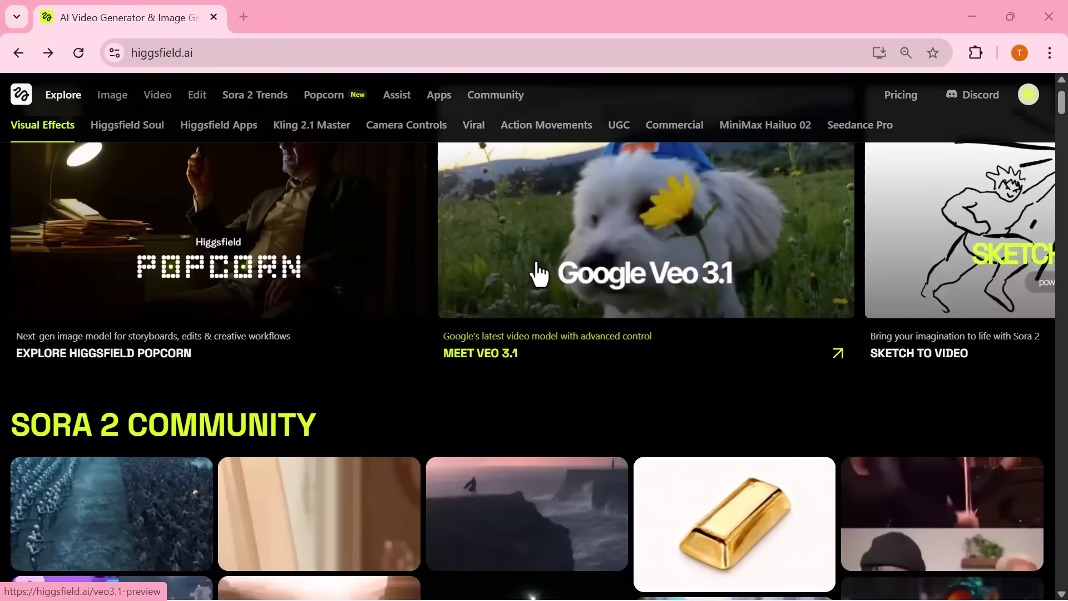
{"action": "left_click", "coordinate": [253, 255]}
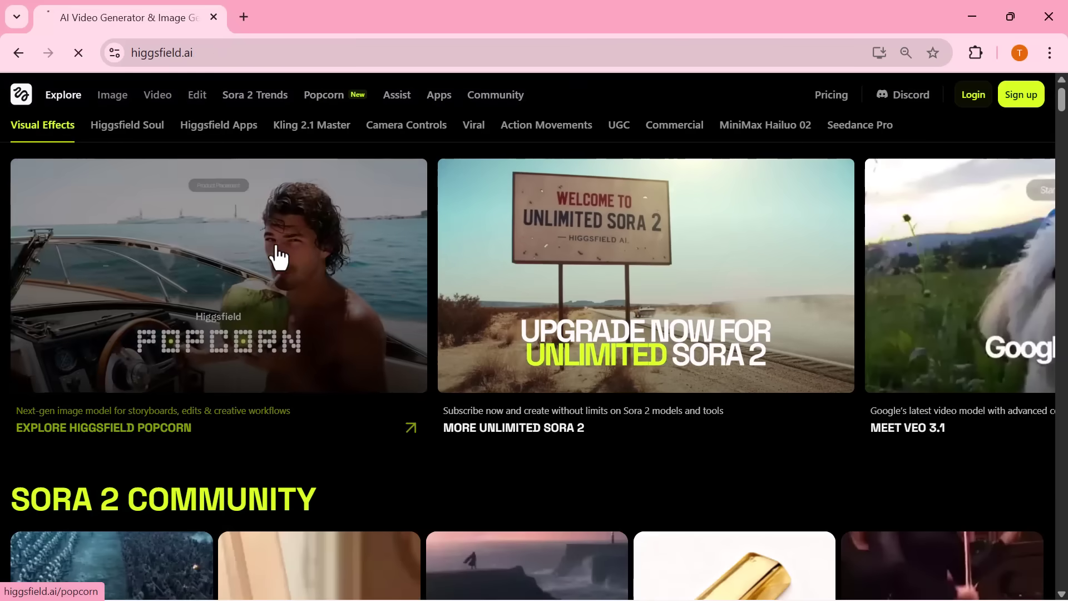
- Preview the coastal village, railing, legs-on-road and seascape sample frames with prompts collapsed
{"action": "left_click", "coordinate": [278, 256]}
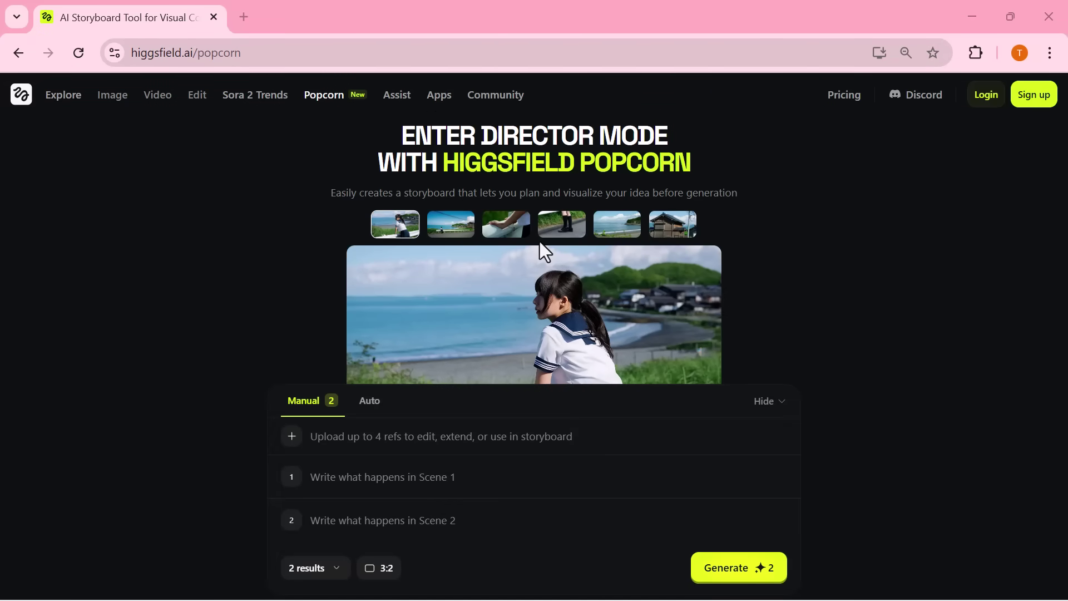
{"action": "left_click", "coordinate": [449, 222]}
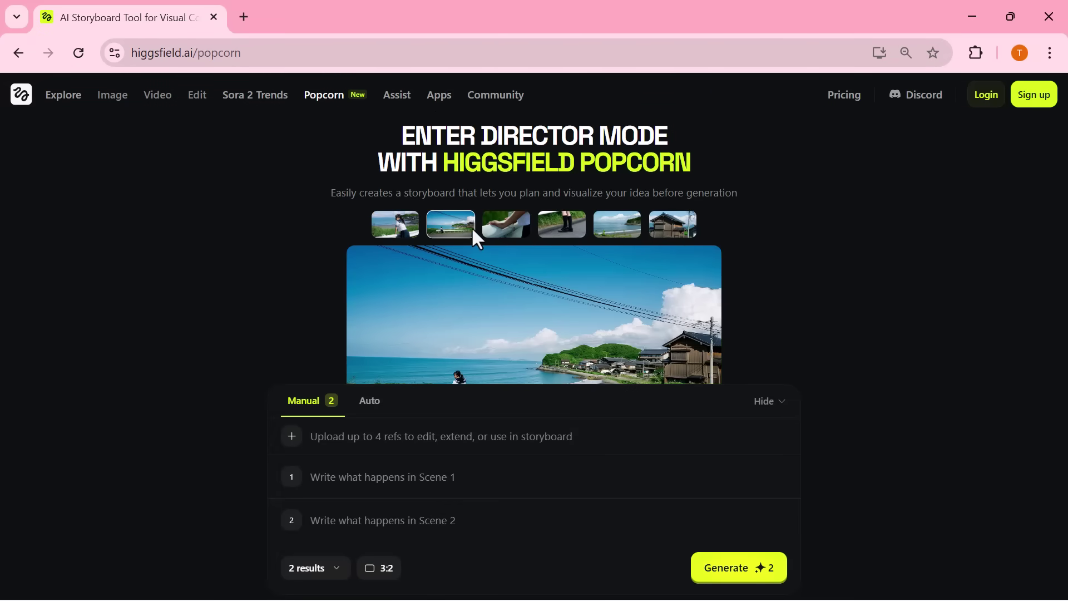
{"action": "left_click", "coordinate": [784, 401]}
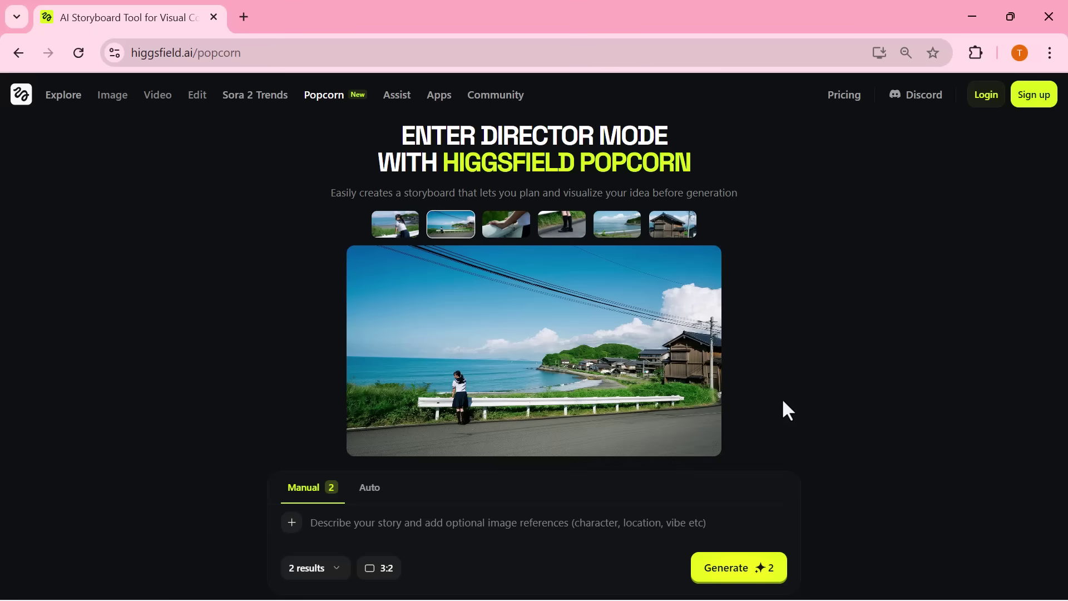
{"action": "left_click", "coordinate": [520, 225]}
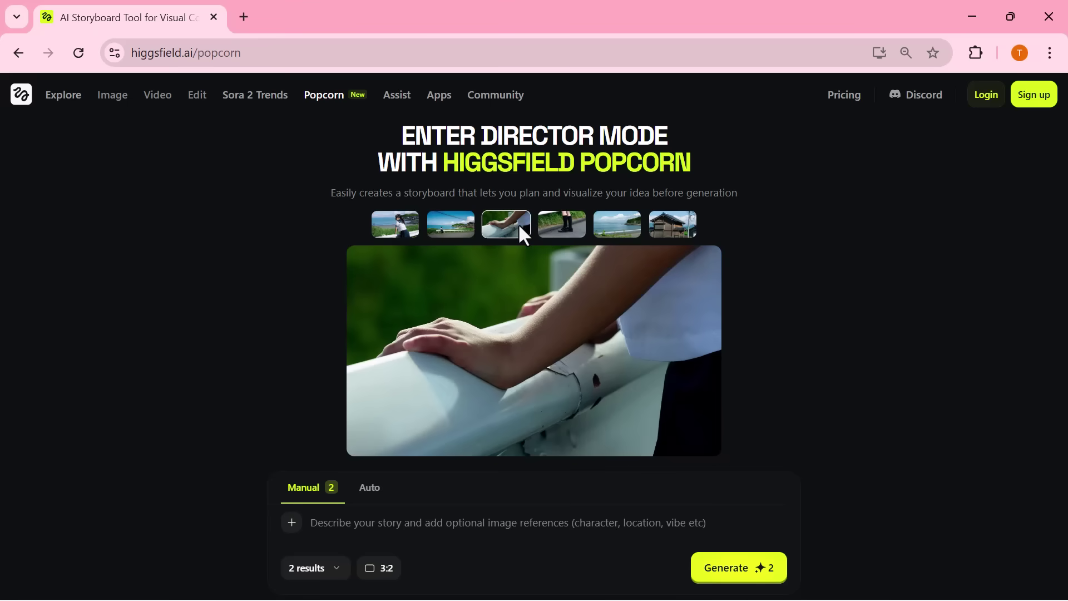
{"action": "left_click", "coordinate": [563, 229]}
{"action": "left_click", "coordinate": [617, 229]}
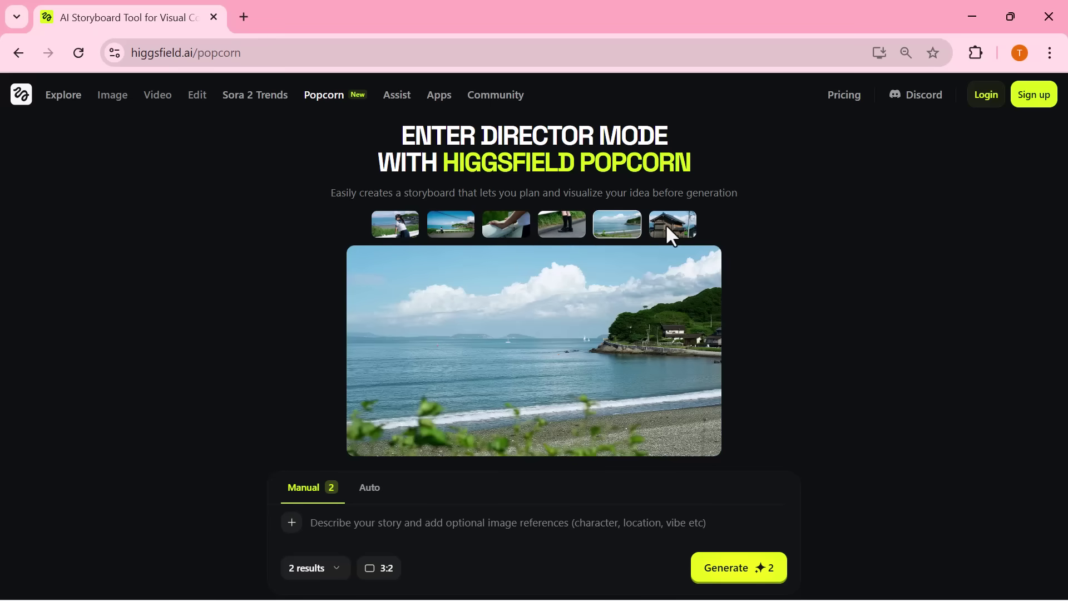